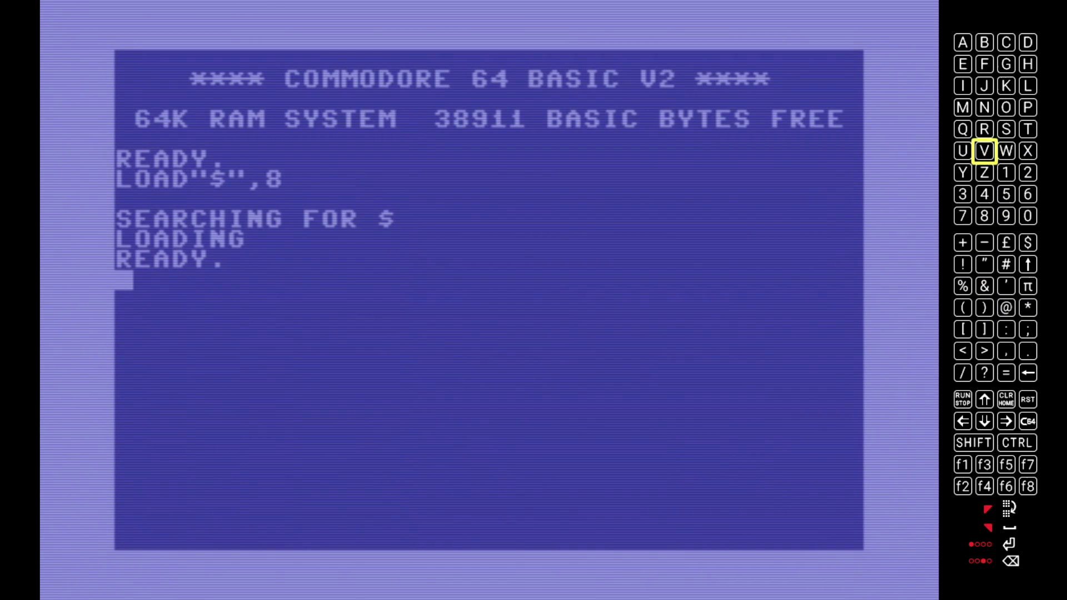
{"action": "key", "text": "Up"}
{"action": "key", "text": "Up"}
{"action": "key", "text": "Up"}
{"action": "key", "text": "Up"}
- Enter LIST on the virtual keyboard and run it to show the disk directory
{"action": "key", "text": "Right"}
{"action": "key", "text": "Right"}
{"action": "key", "text": "Down"}
{"action": "key", "text": "Return"}
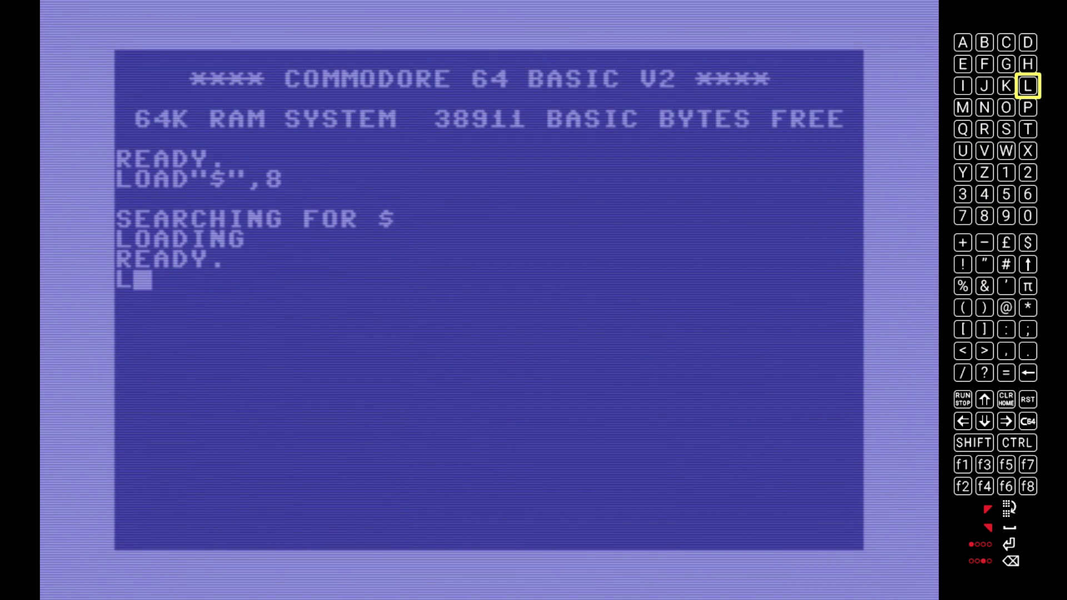
{"action": "key", "text": "Left"}
{"action": "key", "text": "Left"}
{"action": "key", "text": "Left"}
{"action": "key", "text": "Return"}
{"action": "key", "text": "Down"}
{"action": "key", "text": "Down"}
{"action": "key", "text": "Down"}
{"action": "key", "text": "Right"}
{"action": "key", "text": "Right"}
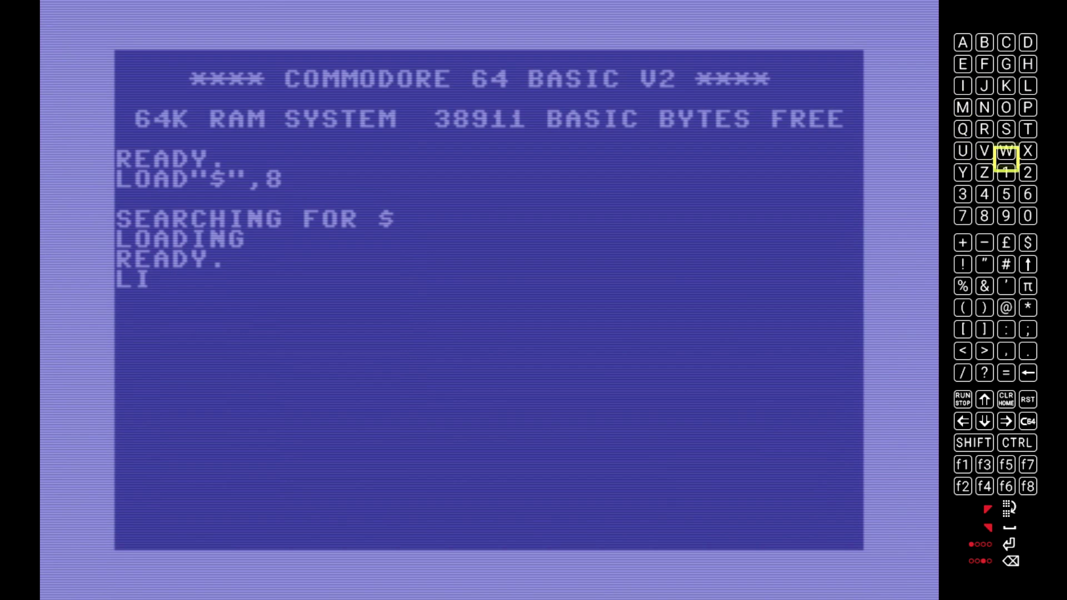
{"action": "key", "text": "Up"}
{"action": "key", "text": "Return"}
{"action": "key", "text": "Right"}
{"action": "key", "text": "Return"}
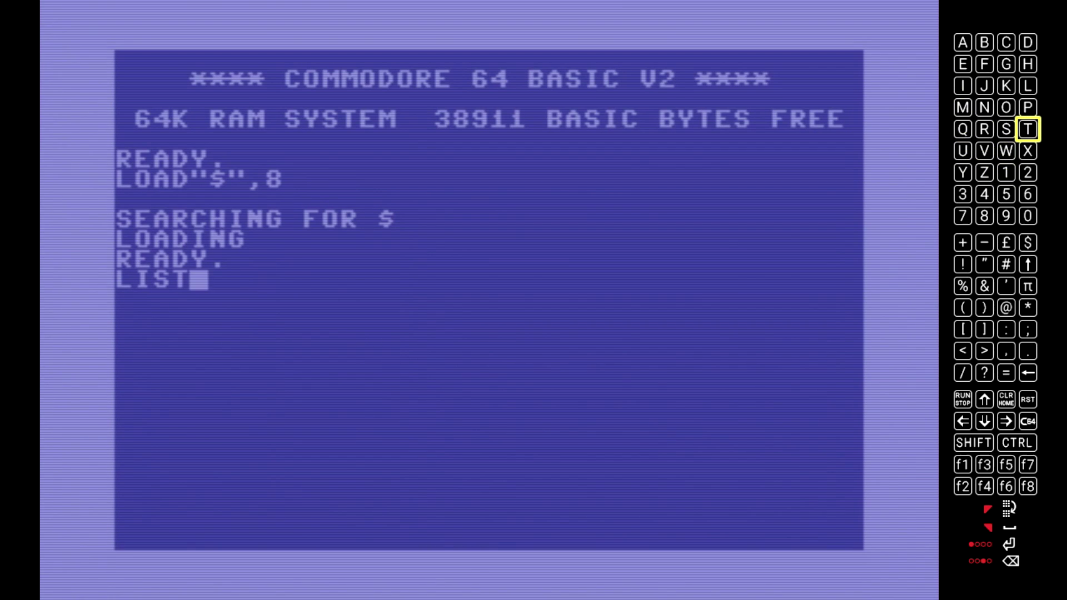
{"action": "key", "text": "Return"}
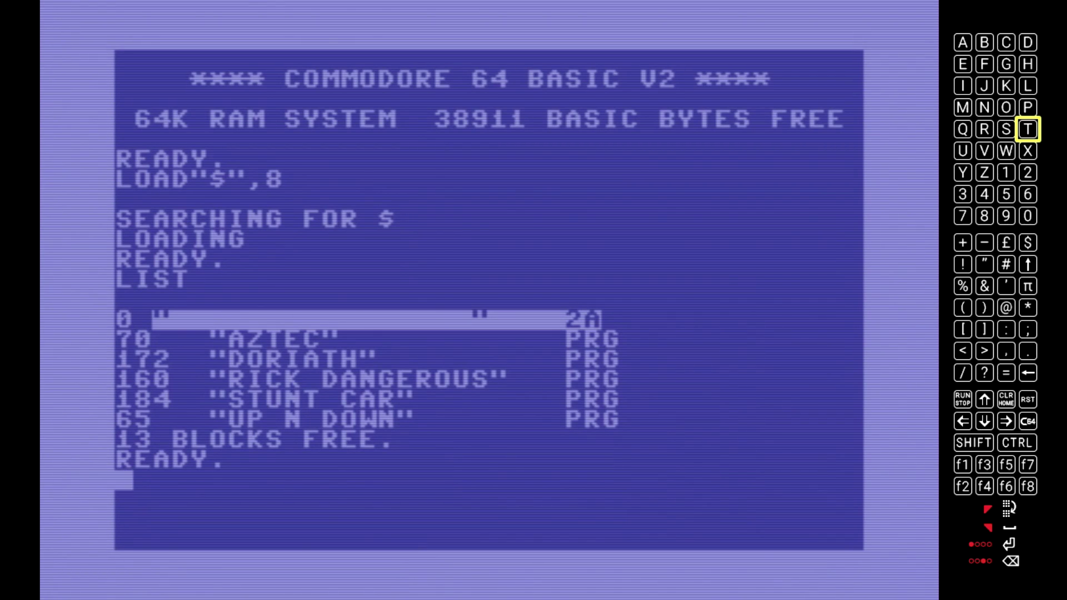
- Begin typing the LOAD command, entering L, O and A on the virtual keyboard
{"action": "key", "text": "Down"}
{"action": "key", "text": "Down"}
{"action": "key", "text": "Left"}
{"action": "key", "text": "Down"}
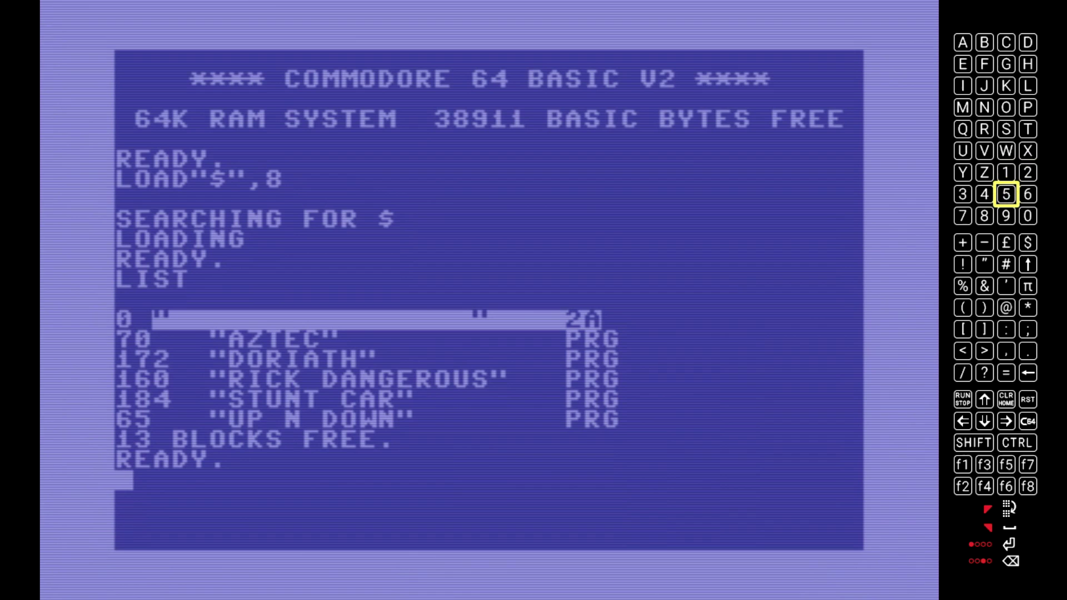
{"action": "key", "text": "Down"}
{"action": "key", "text": "Down"}
{"action": "key", "text": "Down"}
{"action": "key", "text": "Up"}
{"action": "key", "text": "Up"}
{"action": "key", "text": "Up"}
{"action": "key", "text": "Up"}
{"action": "key", "text": "Up"}
{"action": "key", "text": "Up"}
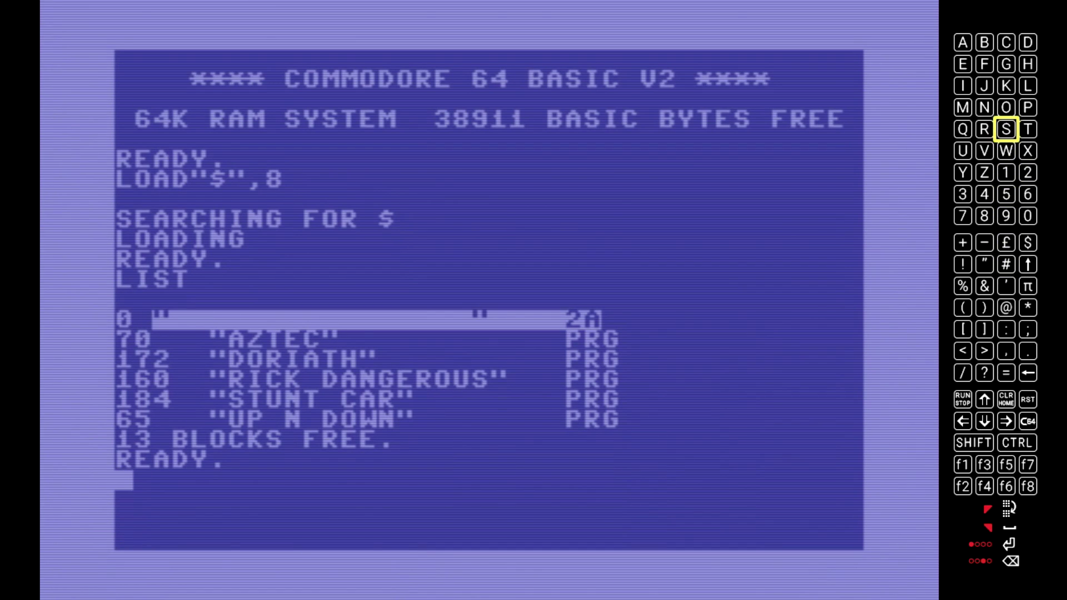
{"action": "key", "text": "Up"}
{"action": "key", "text": "Up"}
{"action": "key", "text": "Right"}
{"action": "key", "text": "Return"}
{"action": "key", "text": "Down"}
{"action": "key", "text": "Left"}
{"action": "key", "text": "Return"}
{"action": "key", "text": "Left"}
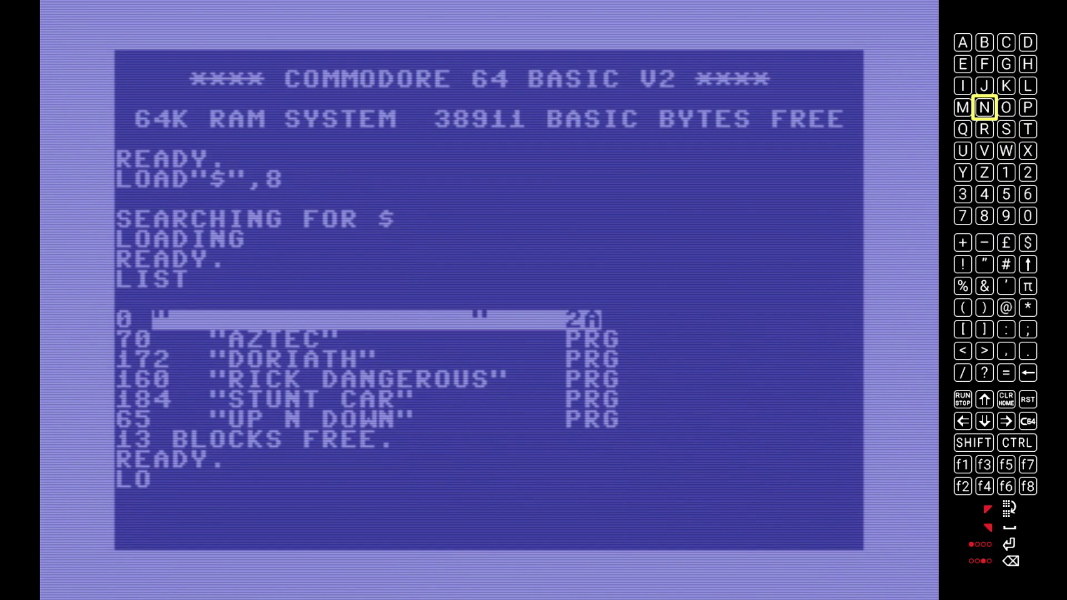
{"action": "key", "text": "Up"}
{"action": "key", "text": "Up"}
{"action": "key", "text": "Left"}
{"action": "key", "text": "Up"}
{"action": "key", "text": "Return"}
{"action": "key", "text": "Right"}
{"action": "key", "text": "Right"}
{"action": "key", "text": "Right"}
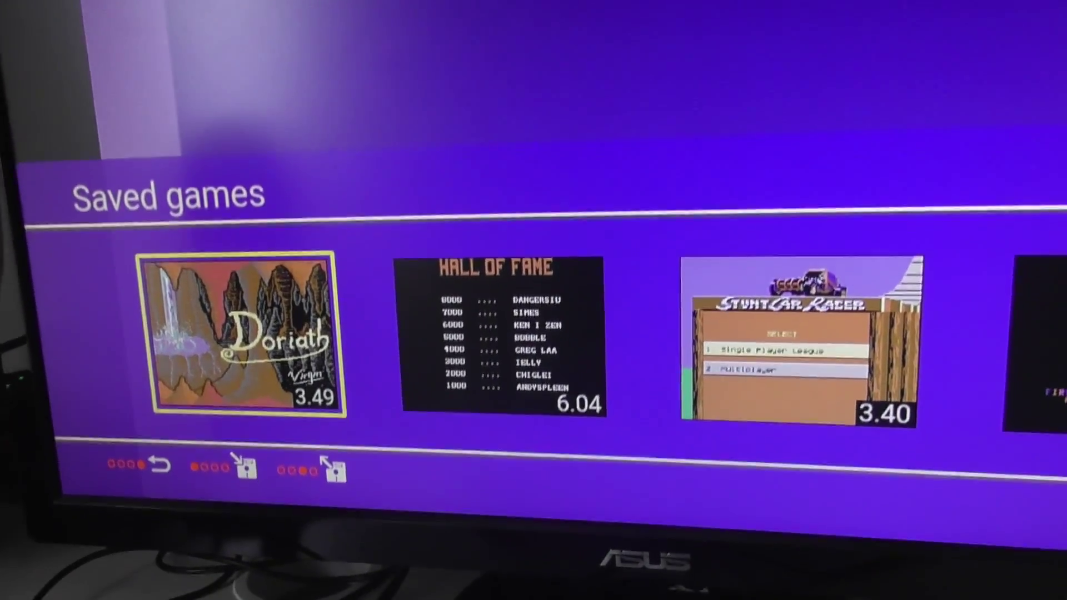
- Load the Doriath save and walk the knight left into the next room
{"action": "key", "text": "Right"}
{"action": "key", "text": "Right"}
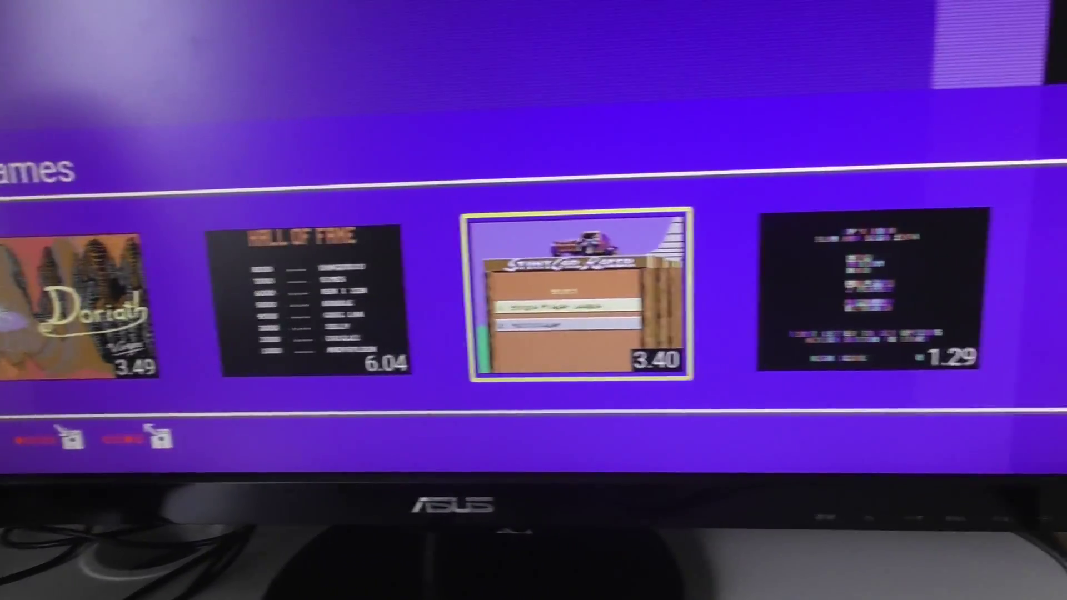
{"action": "key", "text": "Right"}
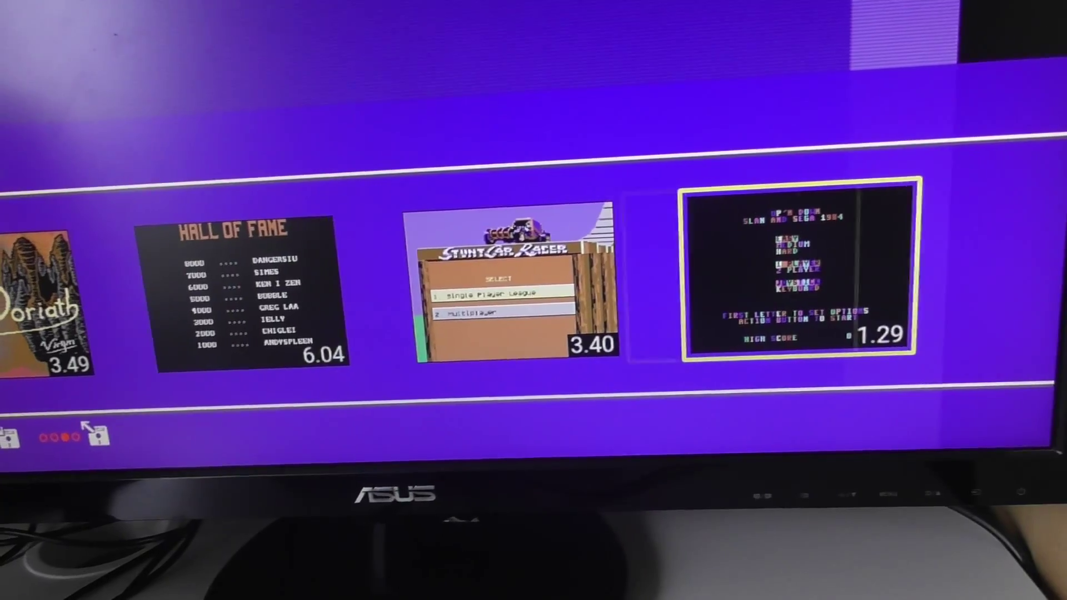
{"action": "key", "text": "Left"}
{"action": "key", "text": "Left"}
{"action": "key", "text": "Left"}
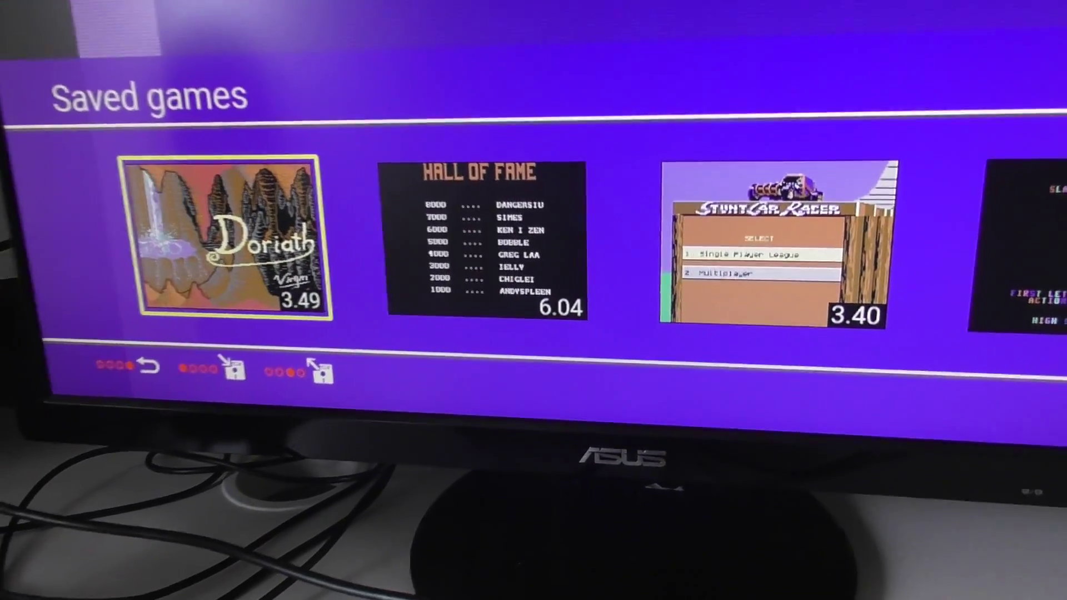
{"action": "key", "text": "Return"}
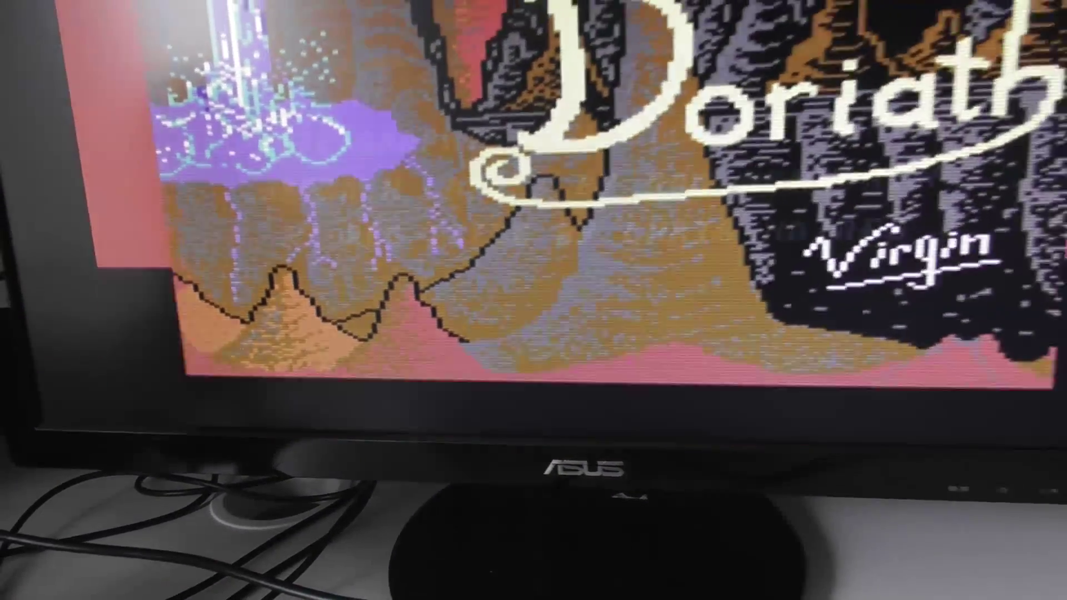
{"action": "key", "text": "space"}
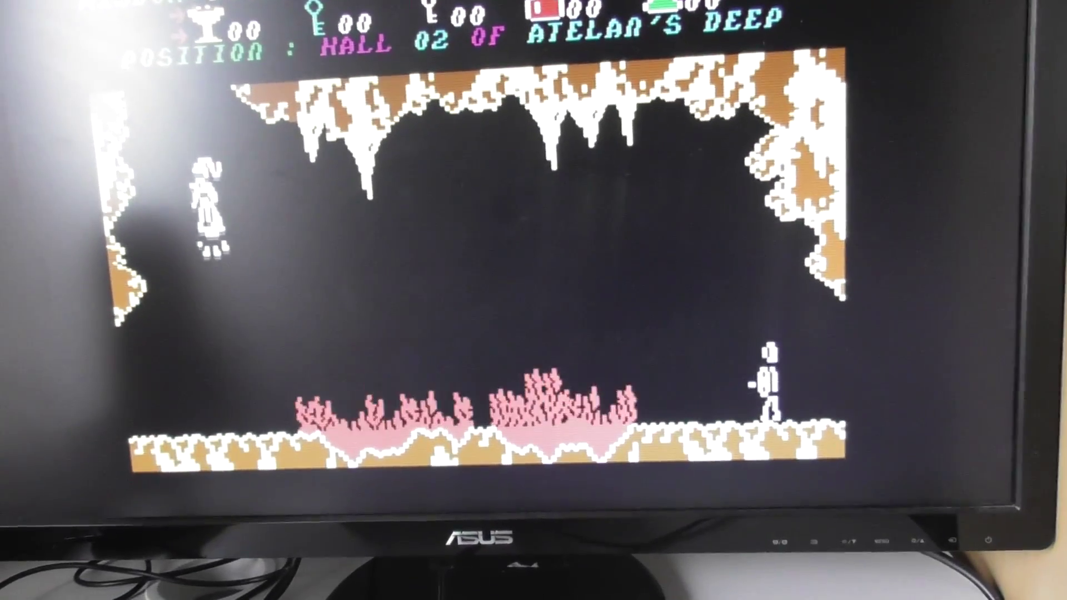
{"action": "key", "text": "Left"}
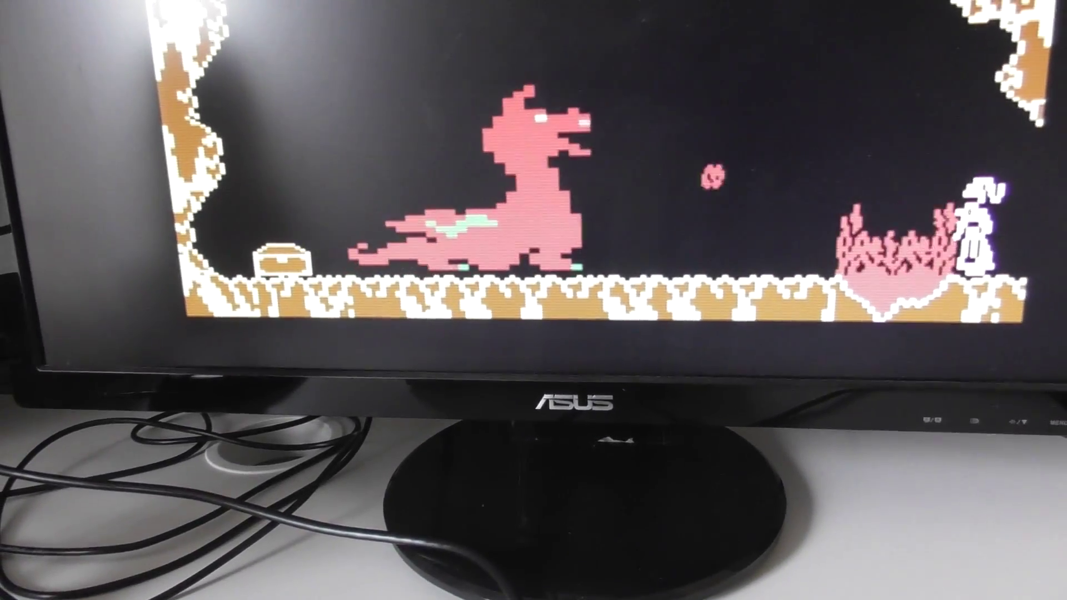
- Reopen the saved games list over the game and move to the Hall of Fame save
{"action": "key", "text": "Escape"}
{"action": "key", "text": "Return"}
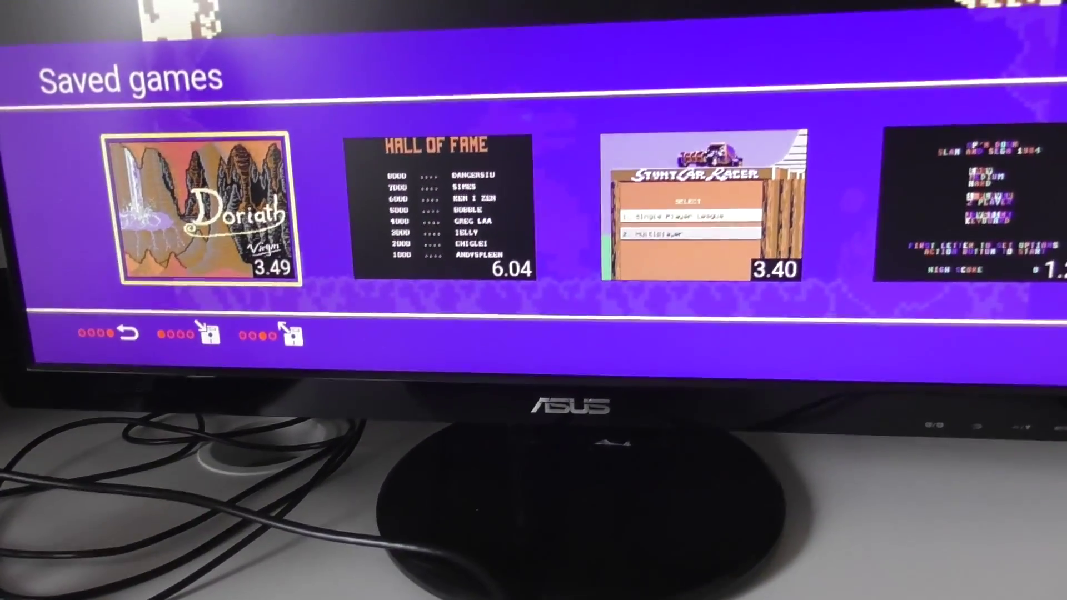
{"action": "key", "text": "Right"}
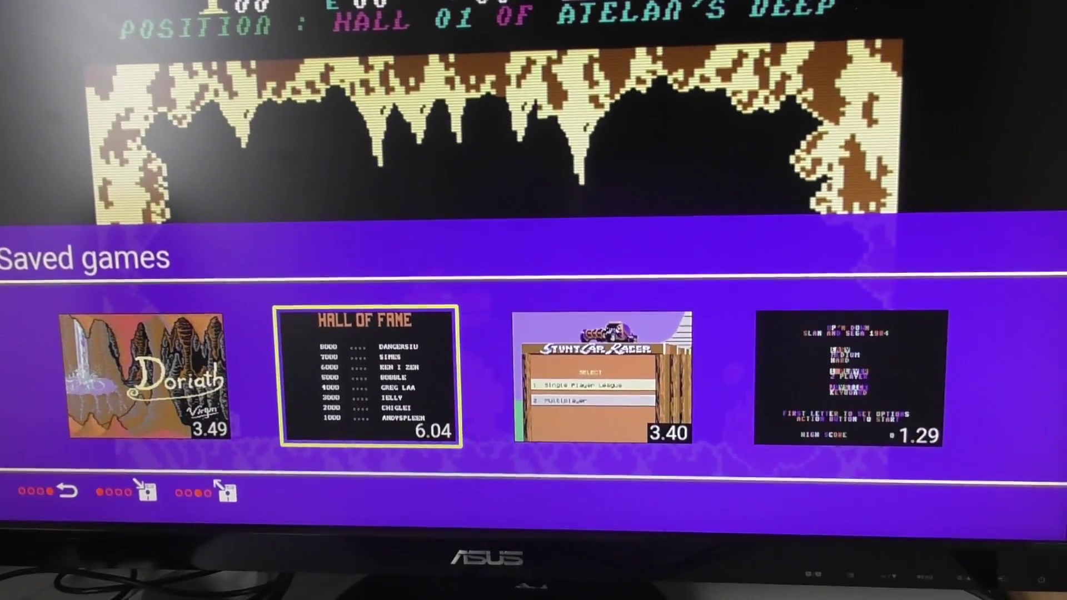
- Load the Hall of Fame save and play Rick Dangerous, moving Rick down and left
{"action": "key", "text": "Return"}
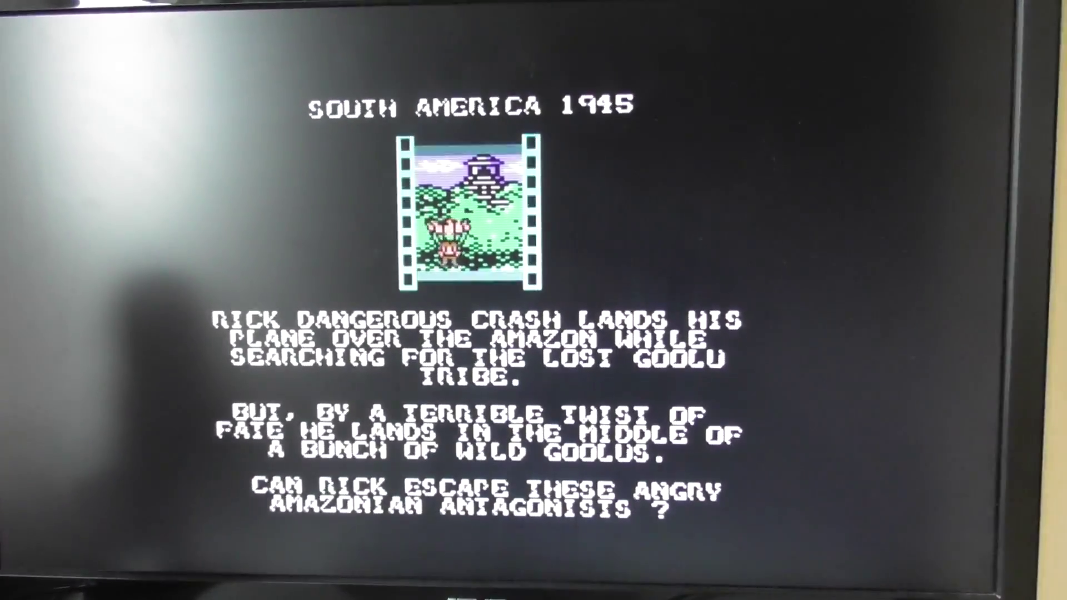
{"action": "key", "text": "Right"}
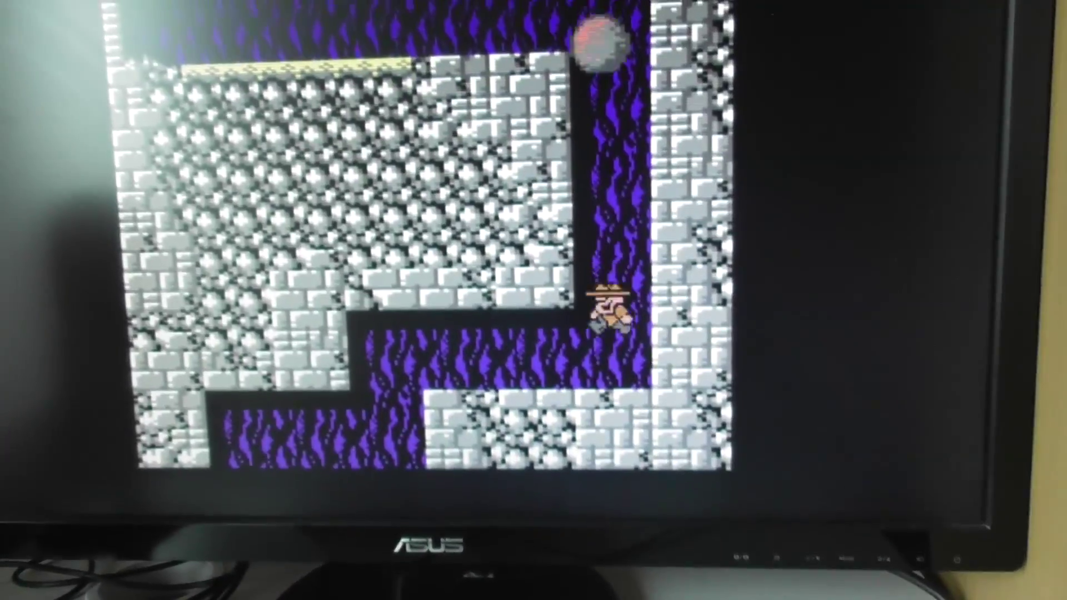
{"action": "key", "text": "Left"}
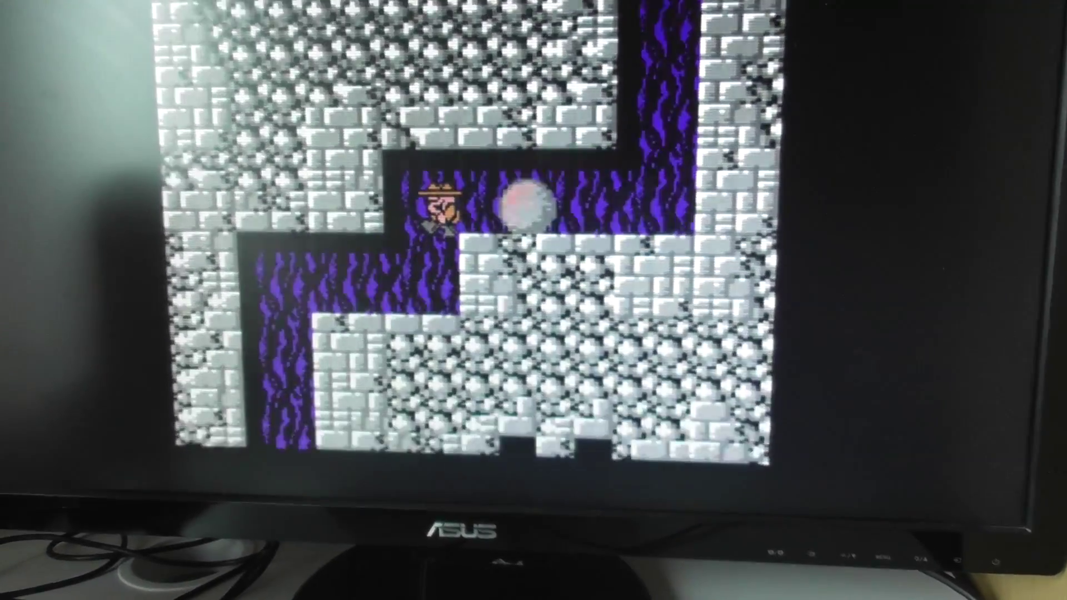
{"action": "key", "text": "Left"}
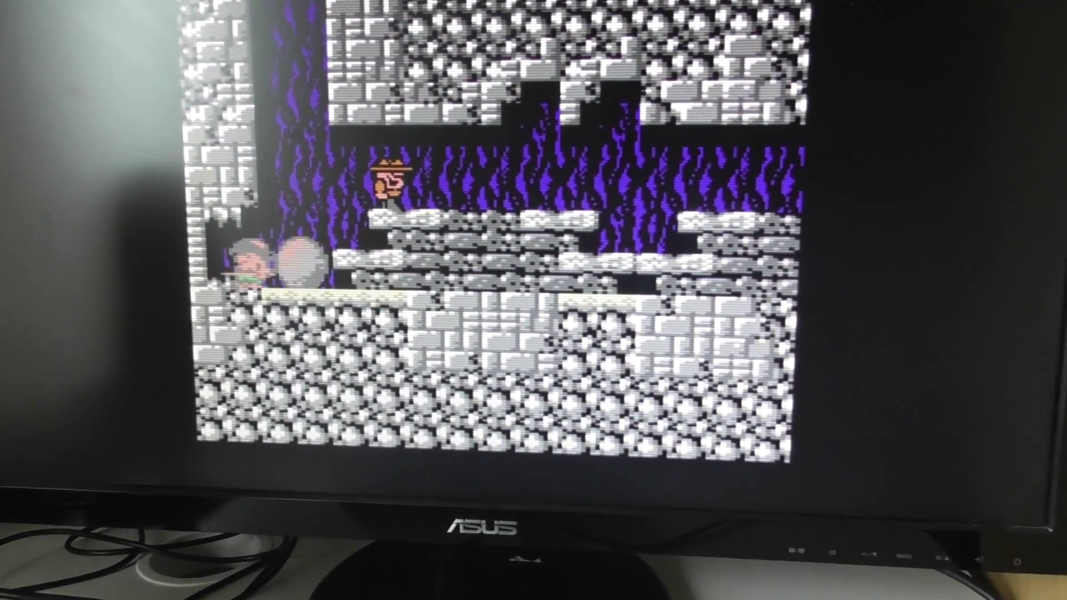
- Reopen saved games, step to the last save and load Up'n Down
{"action": "key", "text": "Escape"}
{"action": "key", "text": "Return"}
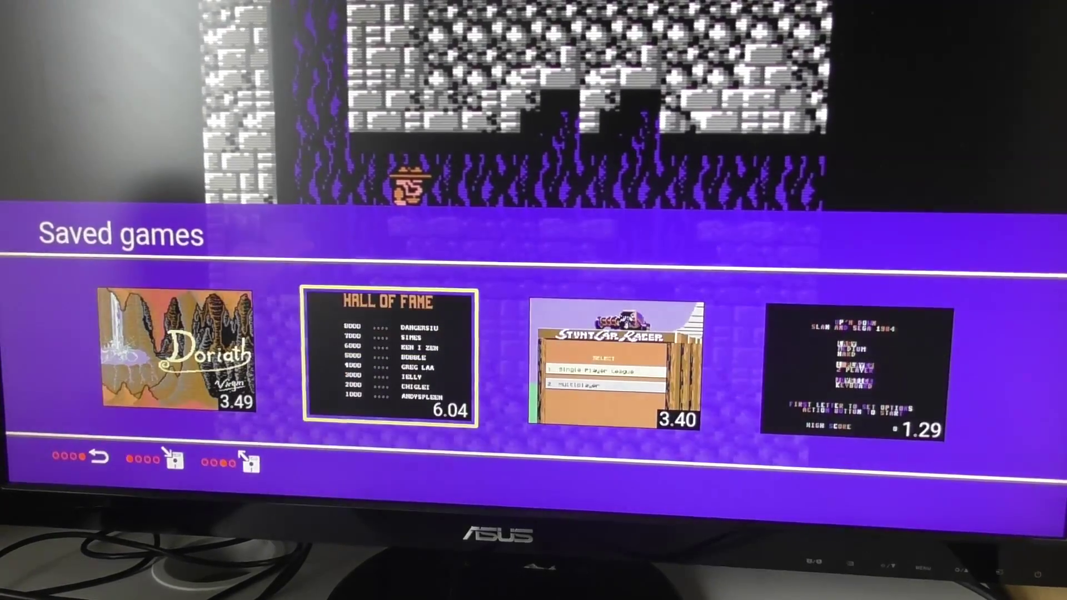
{"action": "key", "text": "Right"}
{"action": "key", "text": "Right"}
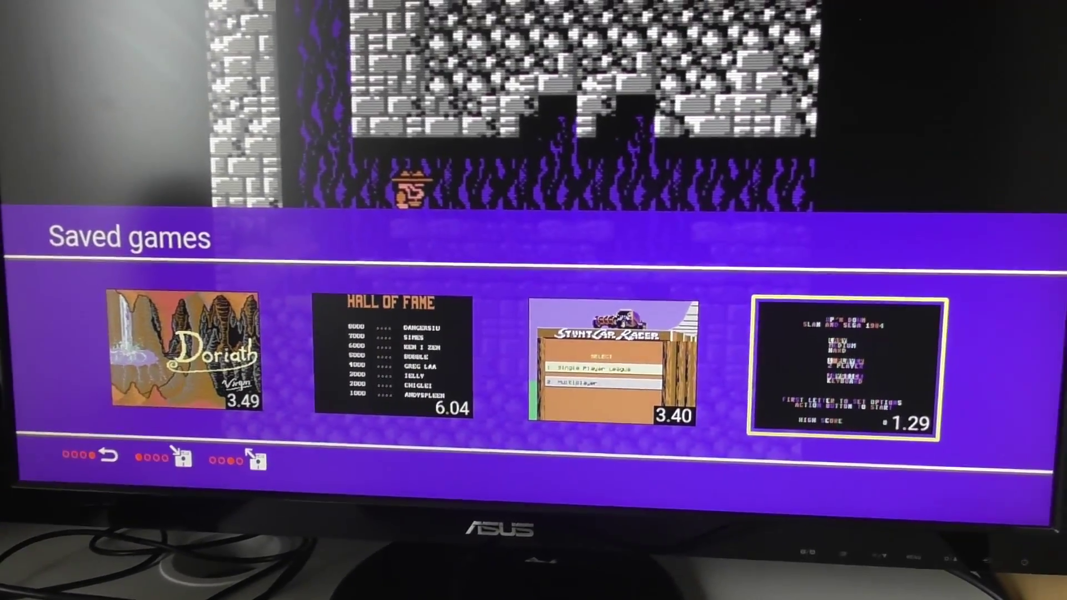
{"action": "key", "text": "Return"}
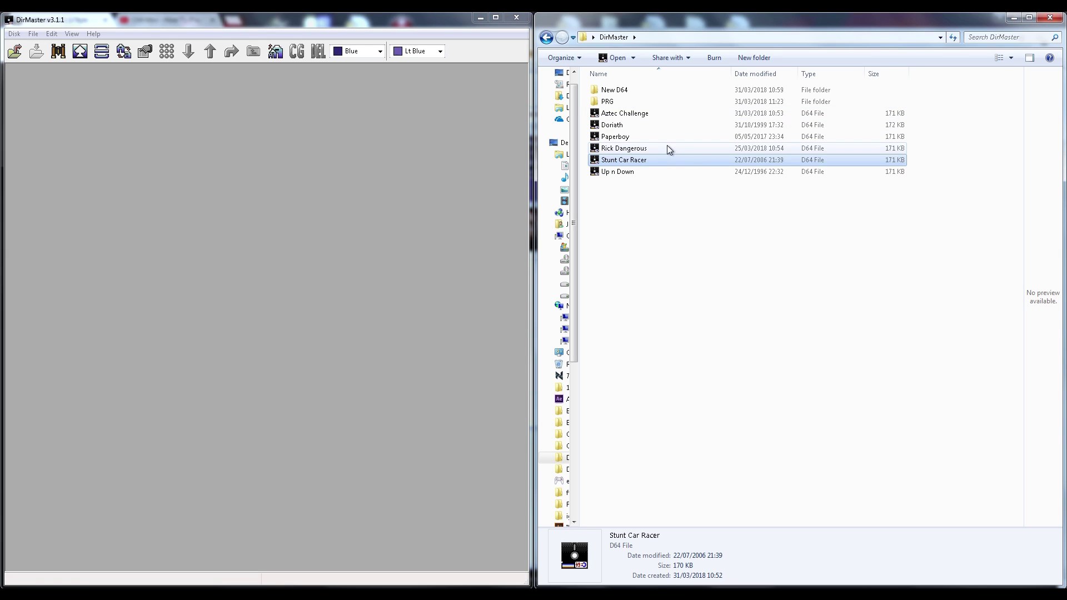
- Arrange the Explorer window of game D64 files beside the empty DirMaster workspace
{"action": "left_click_drag", "start_coordinate": [684, 159], "coordinate": [775, 160]}
- Drag Stunt Car Racer.d64 into DirMaster and select its STUNT C.R.+5 and STUNT C.DOCS entries
{"action": "left_click_drag", "start_coordinate": [624, 162], "coordinate": [347, 135]}
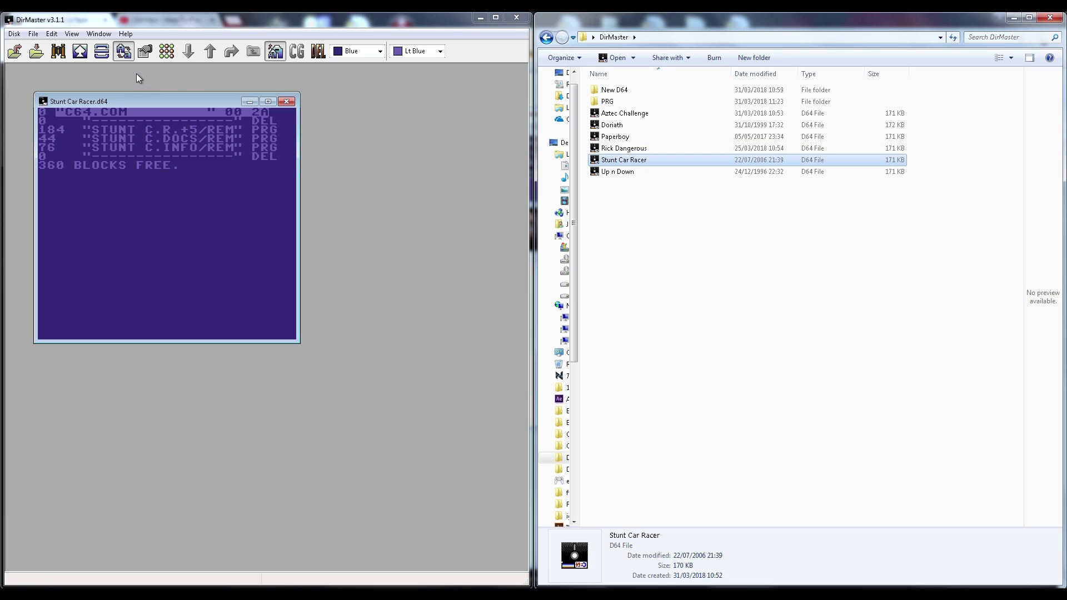
{"action": "left_click", "coordinate": [101, 122]}
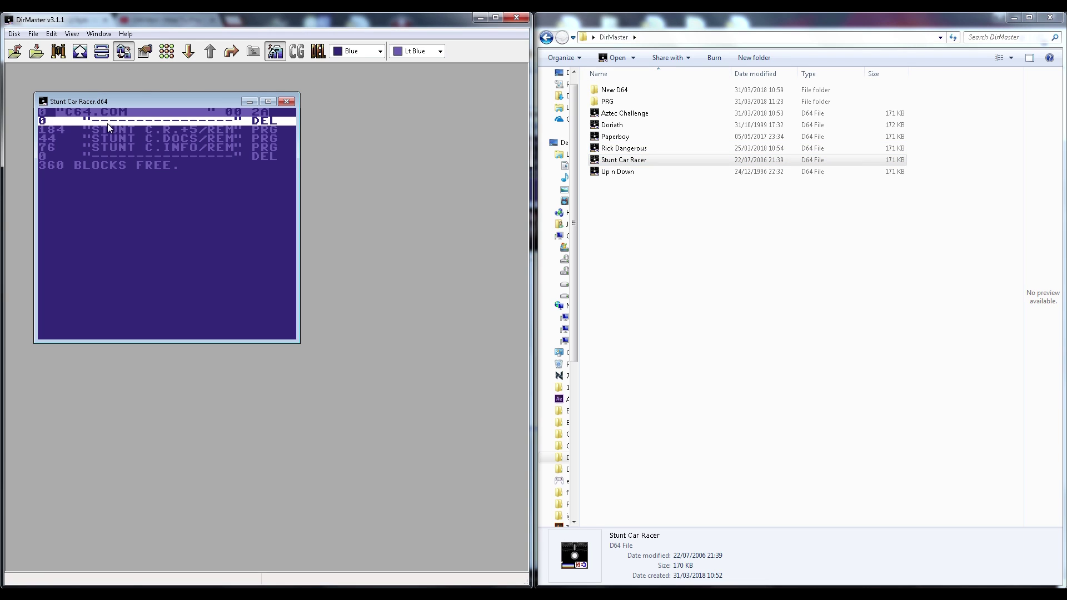
{"action": "left_click", "coordinate": [108, 126]}
{"action": "left_click", "coordinate": [105, 137]}
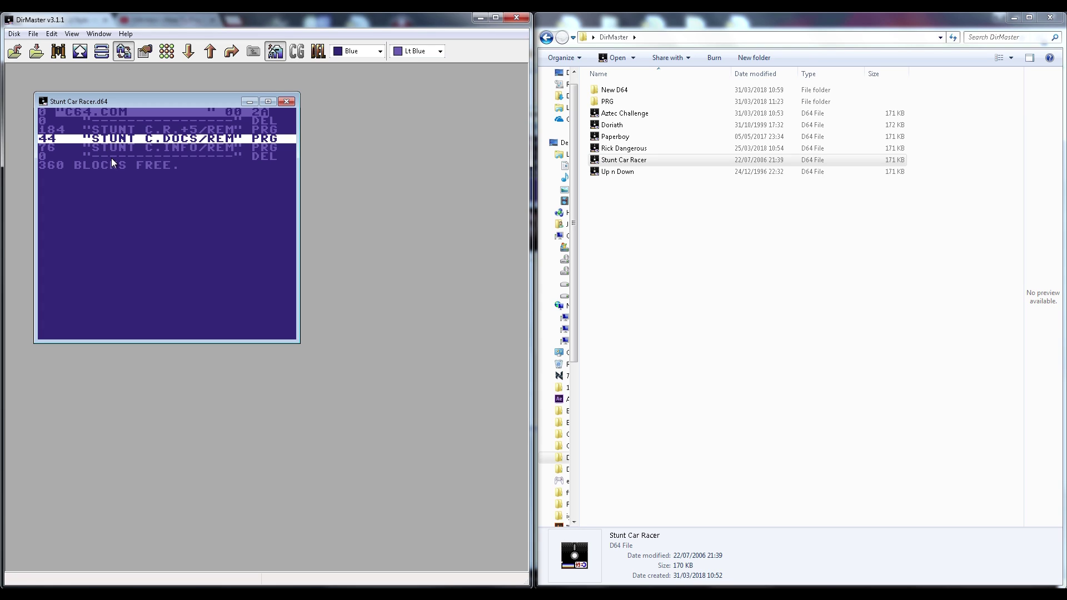
{"action": "left_click", "coordinate": [272, 131]}
{"action": "left_click", "coordinate": [270, 138]}
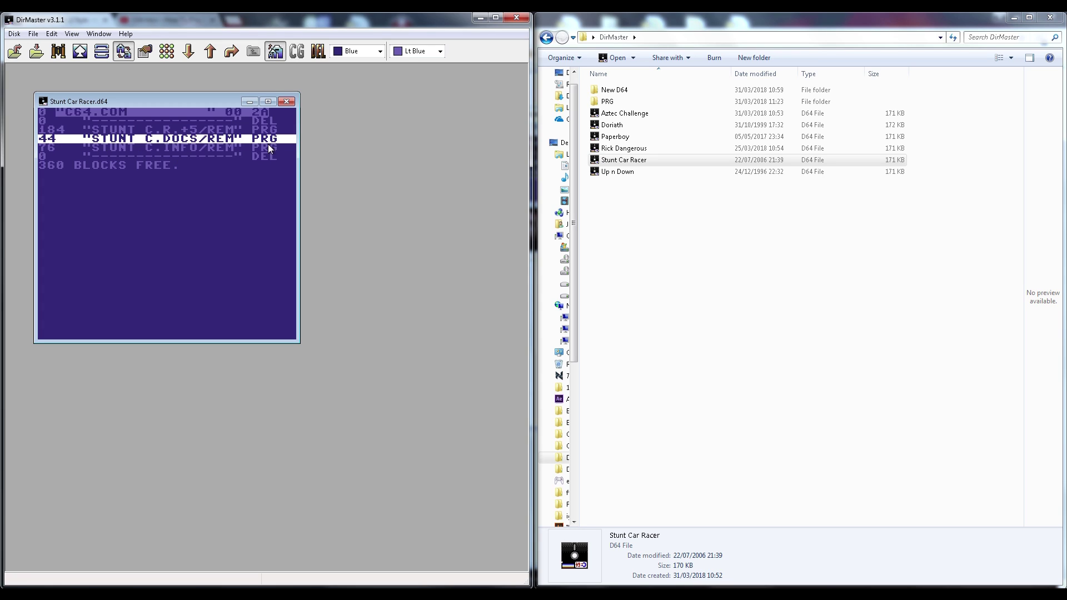
- Check the STUNT C.INFO and STUNT C.R.+5 entries, then close the Stunt Car Racer disk window
{"action": "left_click", "coordinate": [185, 138]}
{"action": "left_click", "coordinate": [192, 148]}
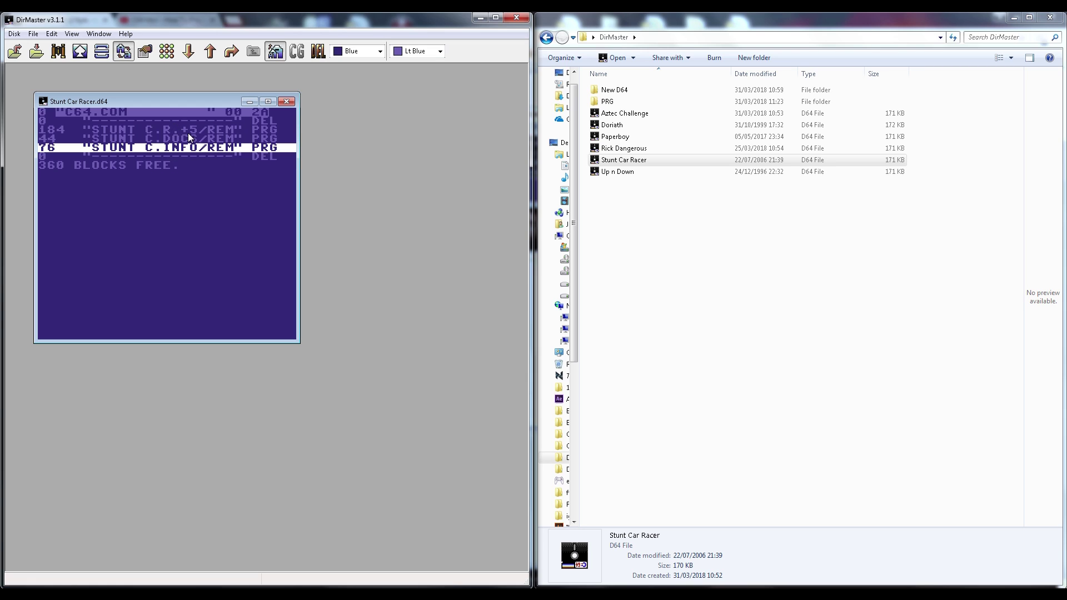
{"action": "left_click", "coordinate": [182, 127]}
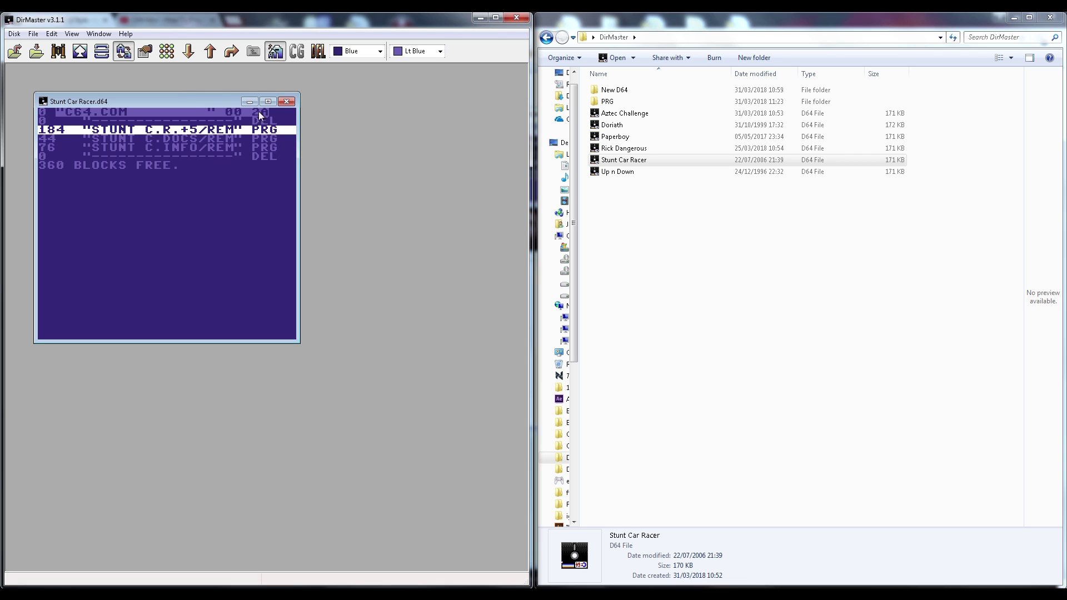
{"action": "left_click", "coordinate": [286, 101]}
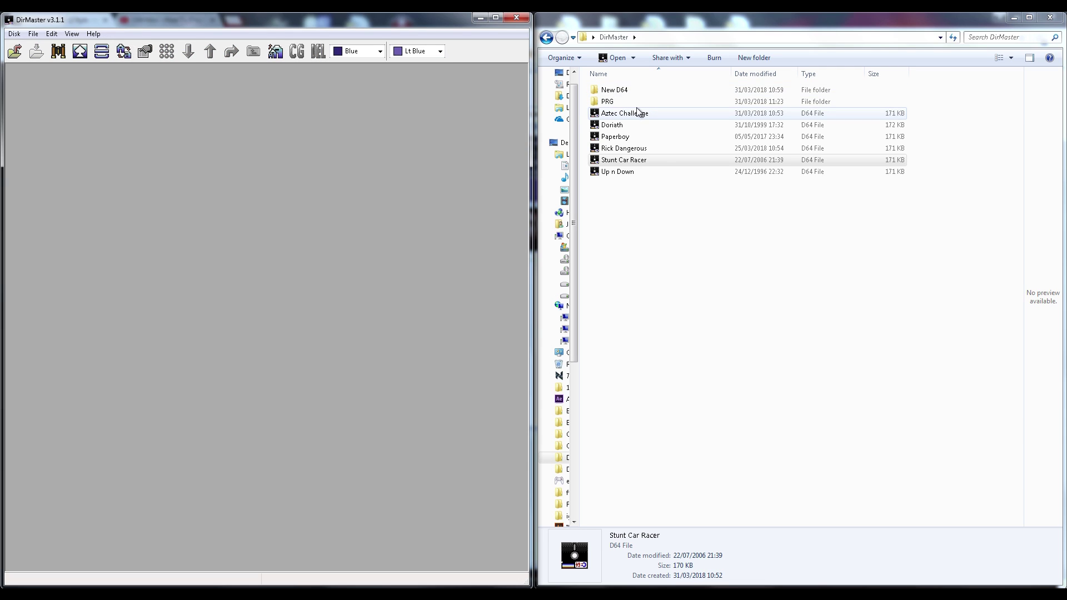
- Load Aztec Challenge.d64 into DirMaster and select its AZTEC CHA.+3 program entry
{"action": "left_click_drag", "start_coordinate": [638, 112], "coordinate": [222, 165]}
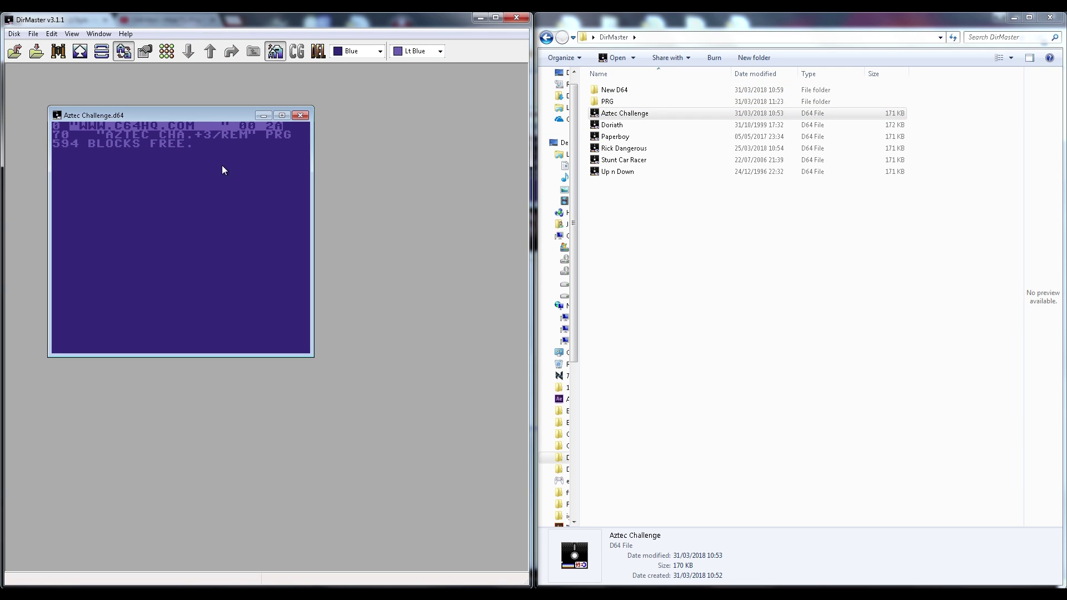
{"action": "left_click", "coordinate": [164, 135]}
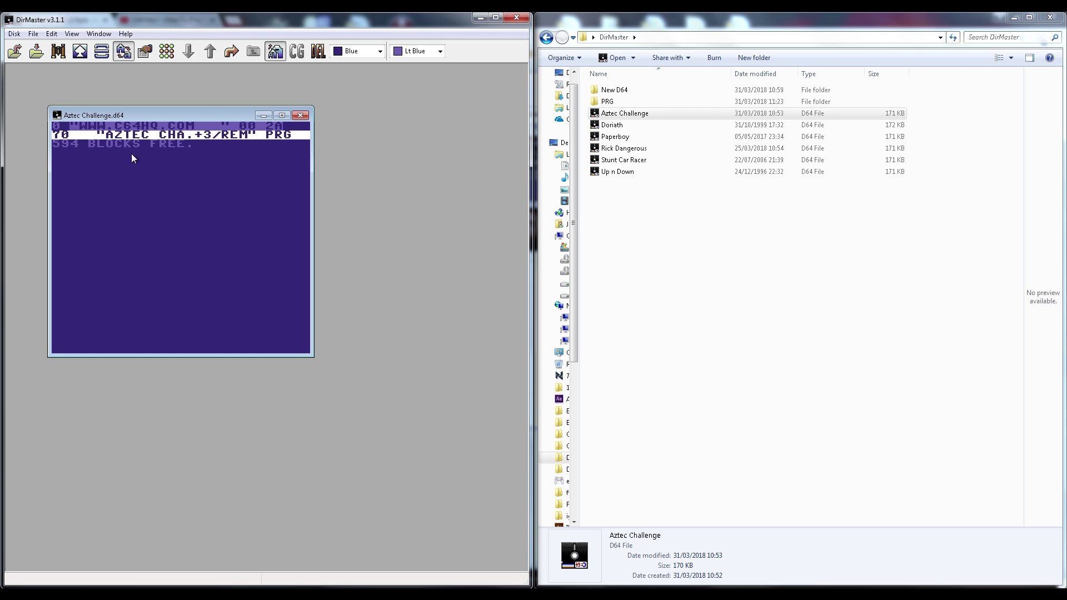
{"action": "right_click", "coordinate": [161, 137]}
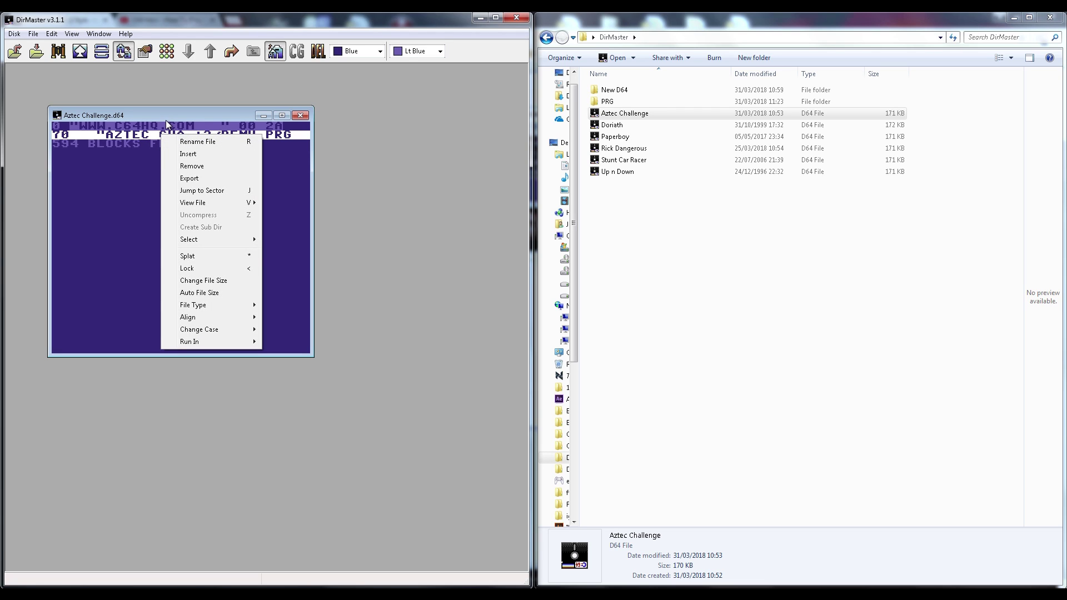
{"action": "left_click", "coordinate": [131, 150]}
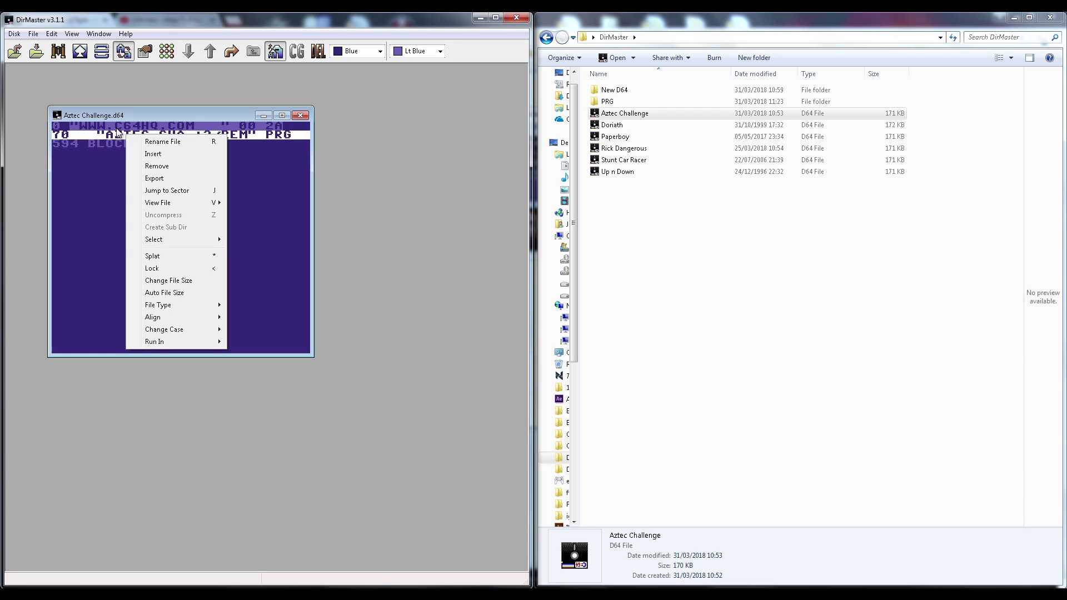
- Export the entry in PRG format, trimming the file name to aztec, and save it
{"action": "left_click", "coordinate": [160, 178]}
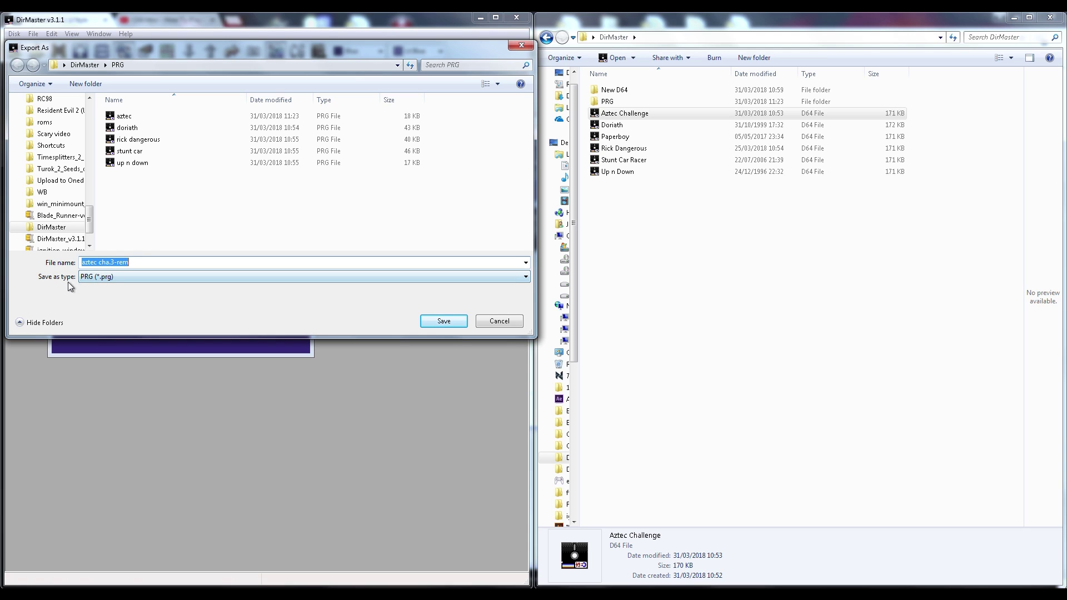
{"action": "left_click", "coordinate": [97, 278]}
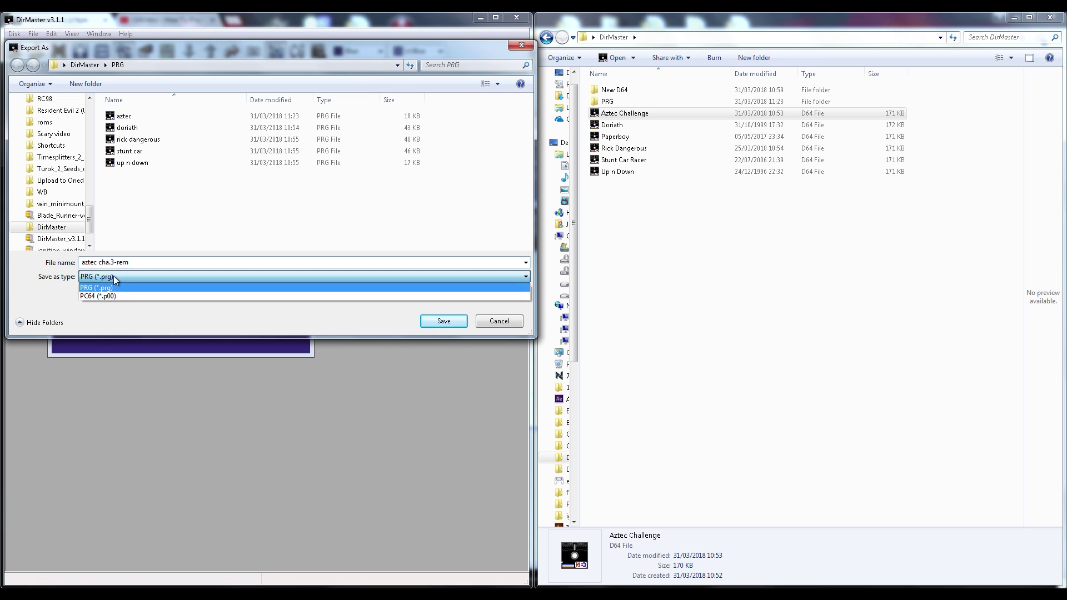
{"action": "left_click", "coordinate": [114, 275]}
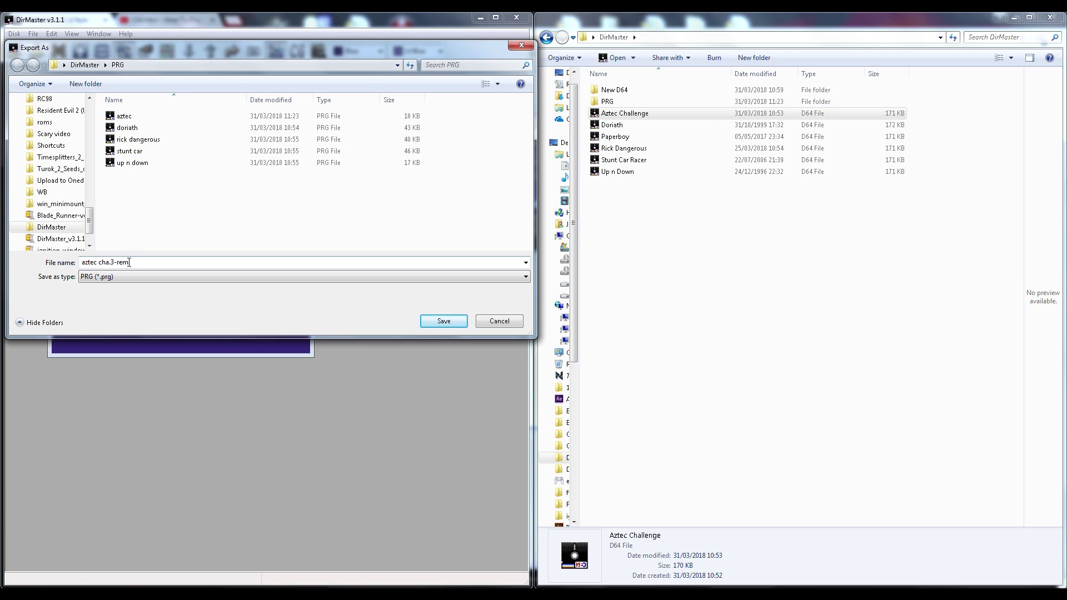
{"action": "double_click", "coordinate": [98, 264]}
{"action": "left_click_drag", "start_coordinate": [93, 265], "coordinate": [124, 265]}
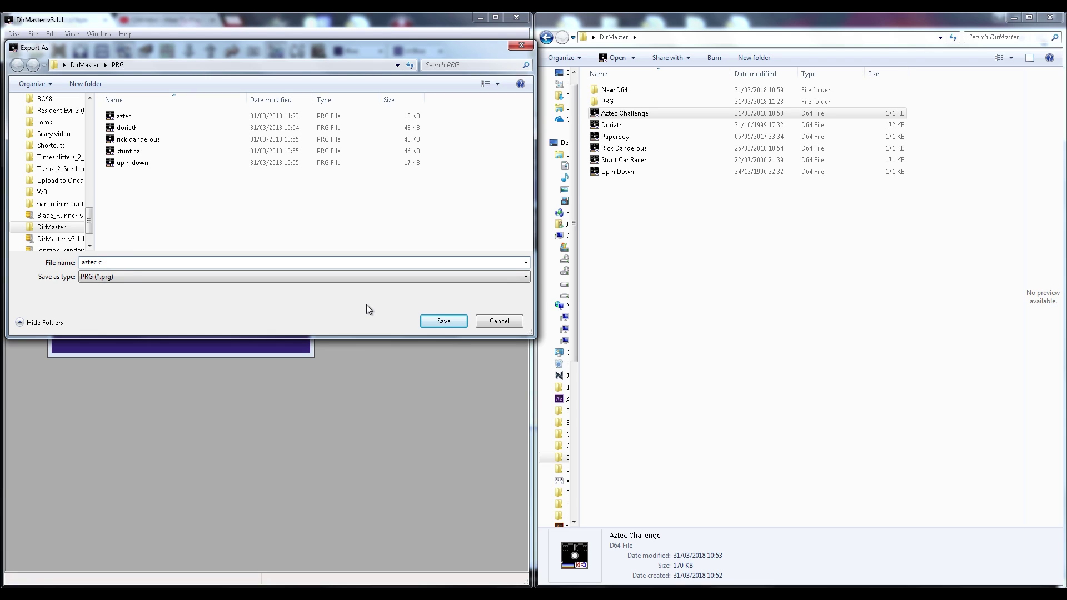
{"action": "key", "text": "BackSpace"}
{"action": "key", "text": "BackSpace"}
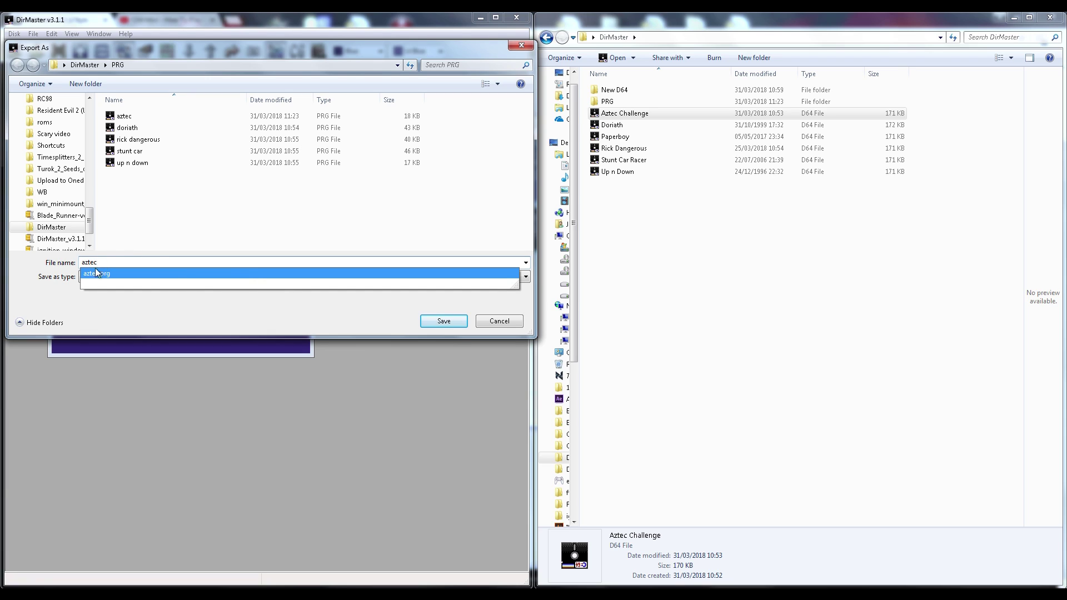
{"action": "left_click", "coordinate": [444, 322]}
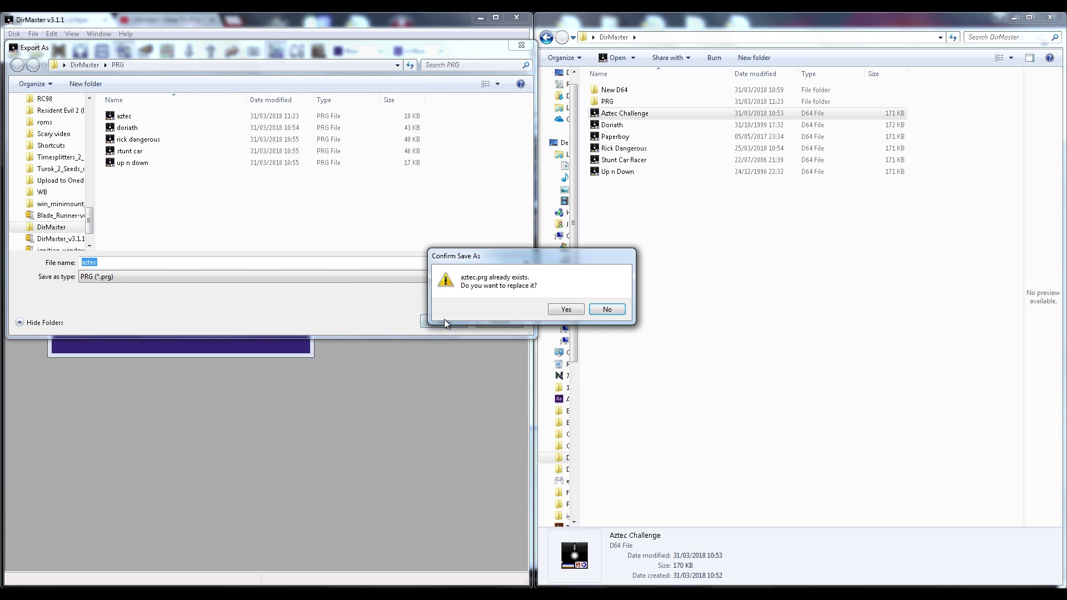
- Replace the existing aztec.prg, close the Aztec Challenge disk window and open the PRG folder
{"action": "left_click", "coordinate": [561, 310]}
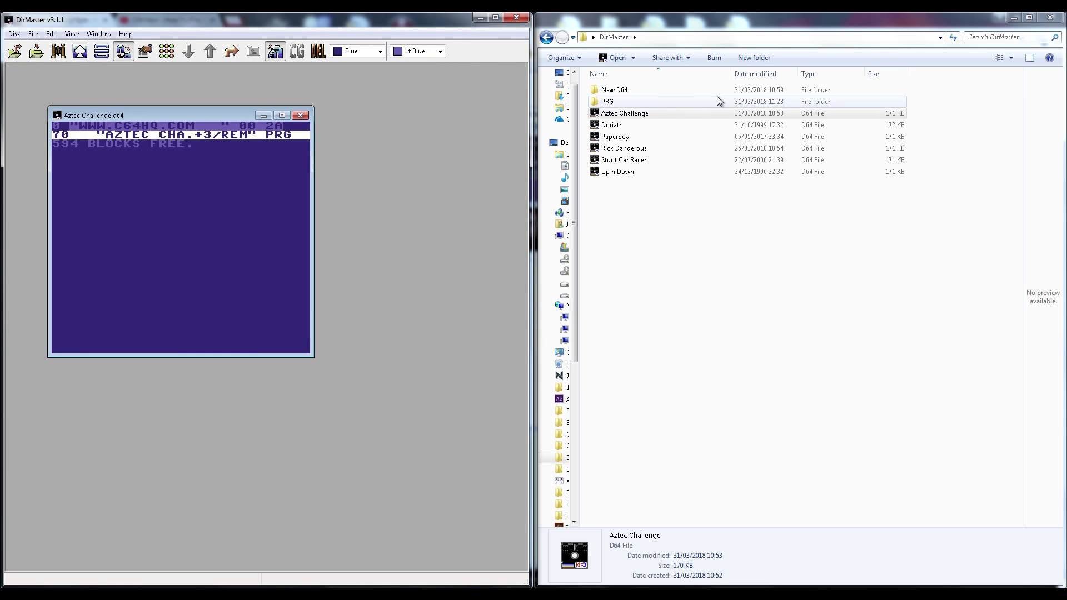
{"action": "left_click", "coordinate": [300, 116]}
{"action": "double_click", "coordinate": [626, 101]}
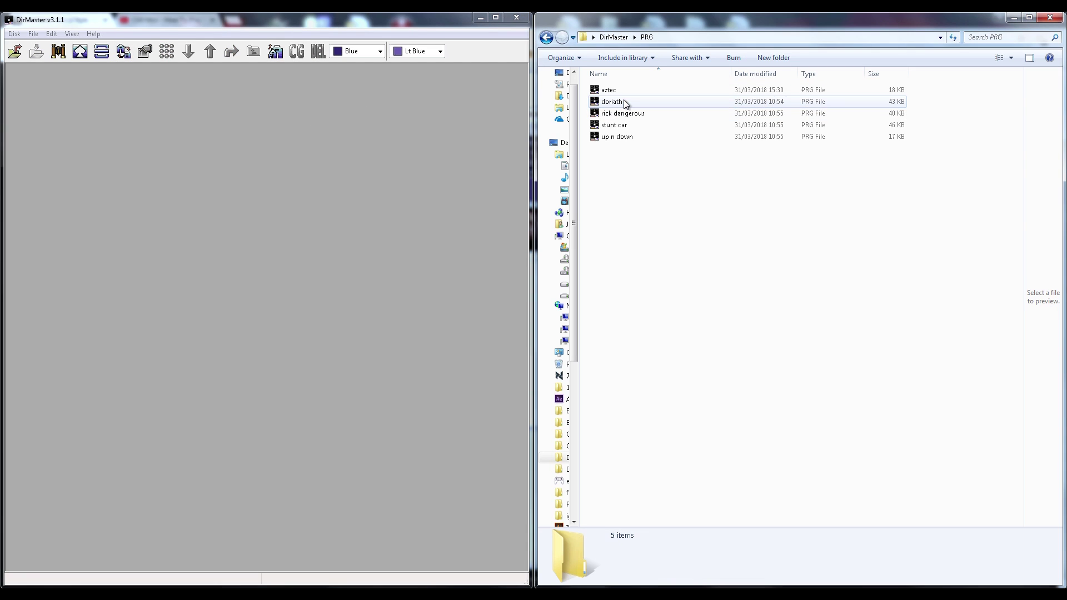
- Review the details of aztec, doriath, rick dangerous, stunt car and up n down PRG files
{"action": "left_click", "coordinate": [640, 91]}
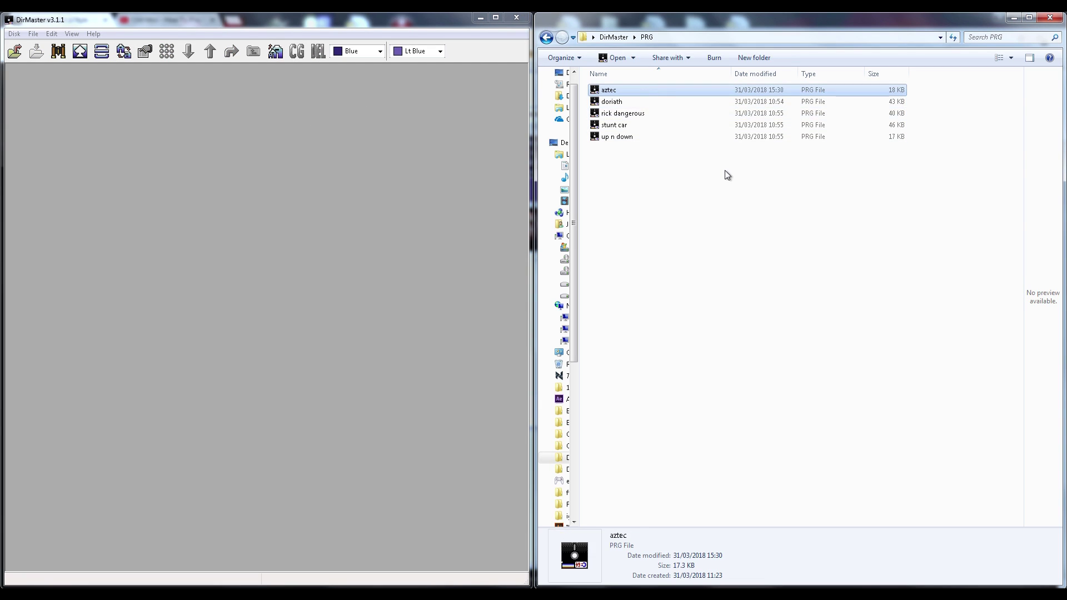
{"action": "left_click", "coordinate": [756, 101]}
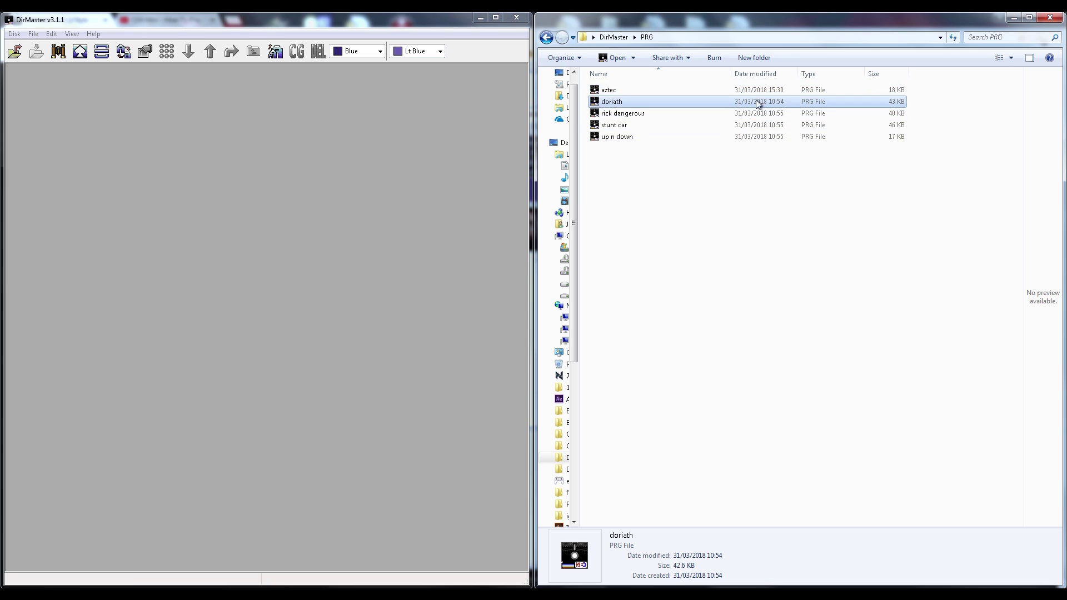
{"action": "left_click", "coordinate": [811, 110]}
{"action": "left_click", "coordinate": [821, 126]}
{"action": "left_click", "coordinate": [815, 136]}
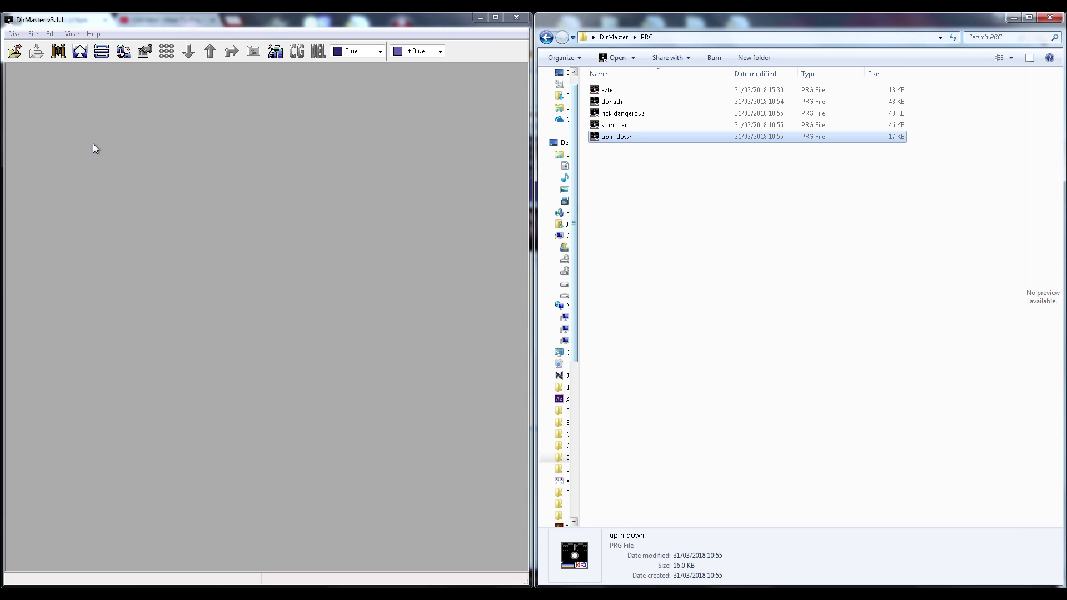
{"action": "left_click", "coordinate": [119, 26]}
{"action": "left_click", "coordinate": [52, 34]}
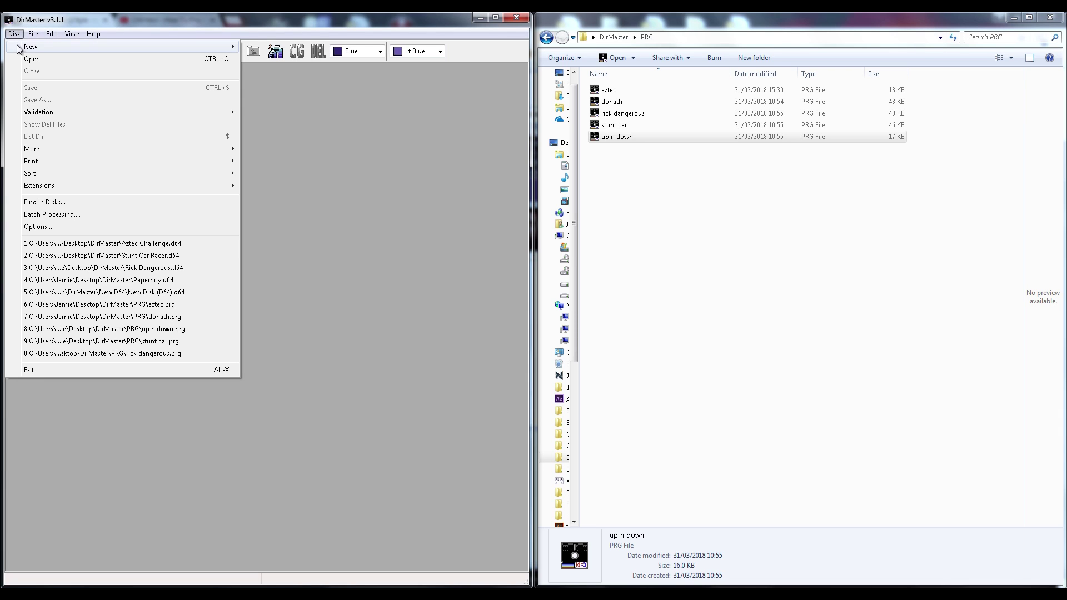
- Create a new blank D64 disk image and reposition its window
{"action": "mouse_move", "coordinate": [35, 49]}
{"action": "left_click", "coordinate": [262, 47]}
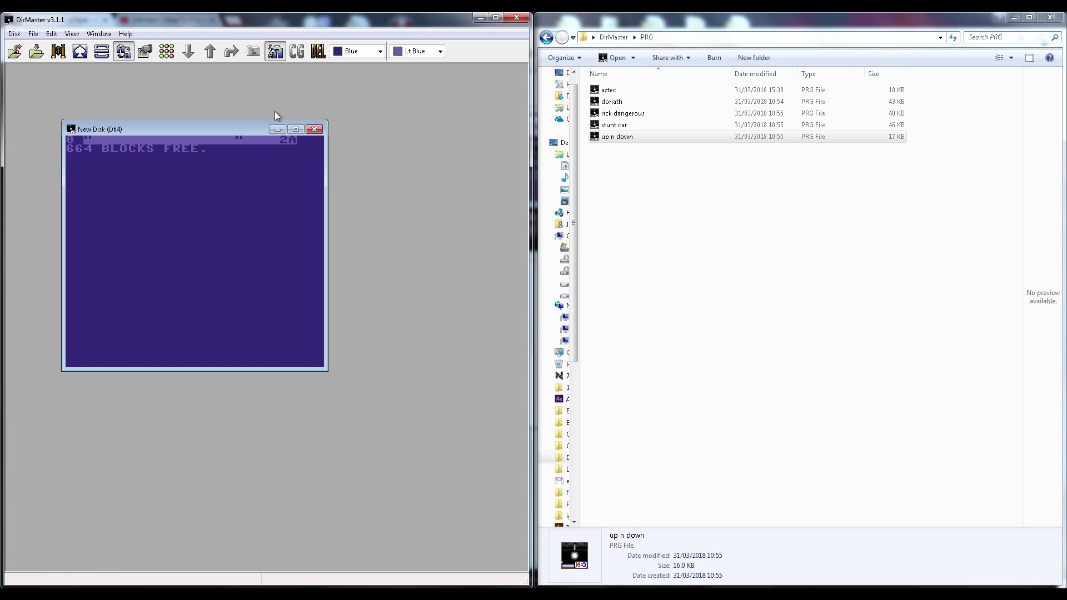
{"action": "left_click_drag", "start_coordinate": [193, 129], "coordinate": [232, 108]}
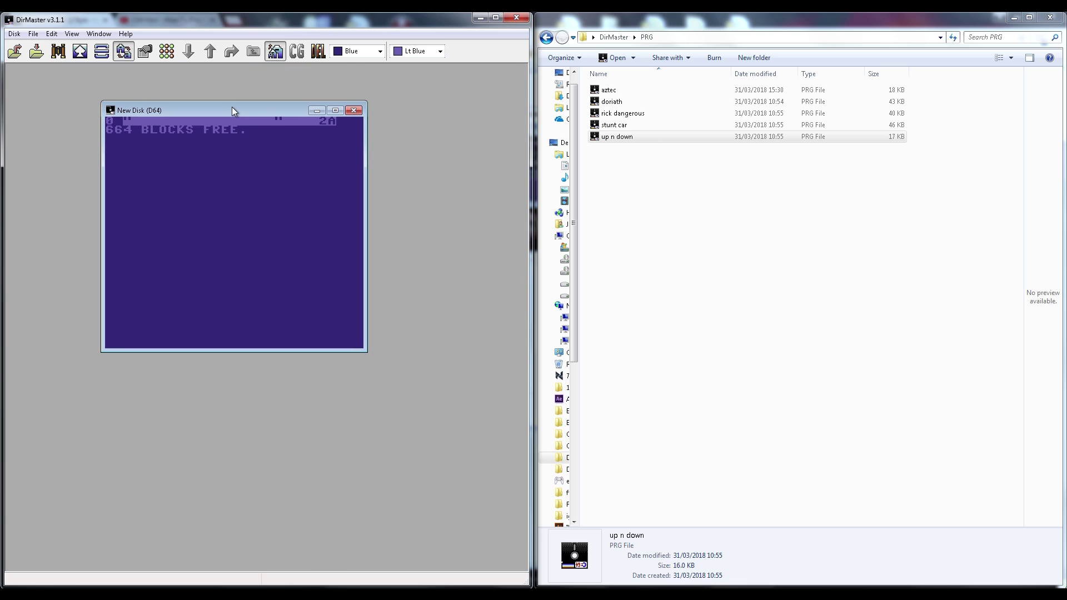
- Copy the aztec, doriath, rick dangerous, stunt car and up n down PRGs onto the new disk
{"action": "left_click", "coordinate": [621, 91]}
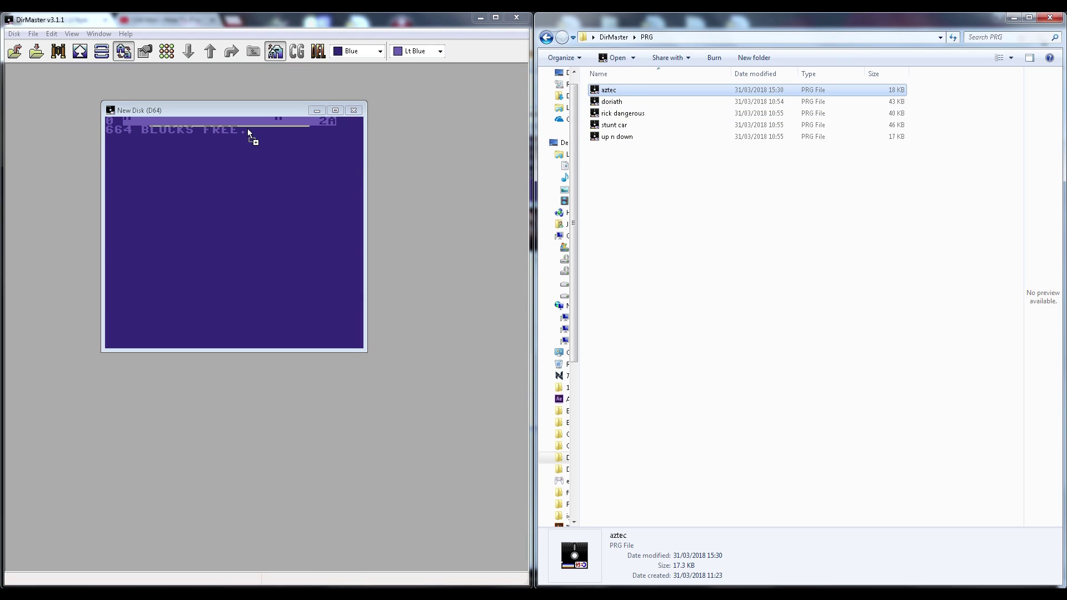
{"action": "left_click_drag", "start_coordinate": [248, 128], "coordinate": [248, 129]}
{"action": "left_click_drag", "start_coordinate": [611, 102], "coordinate": [195, 168]}
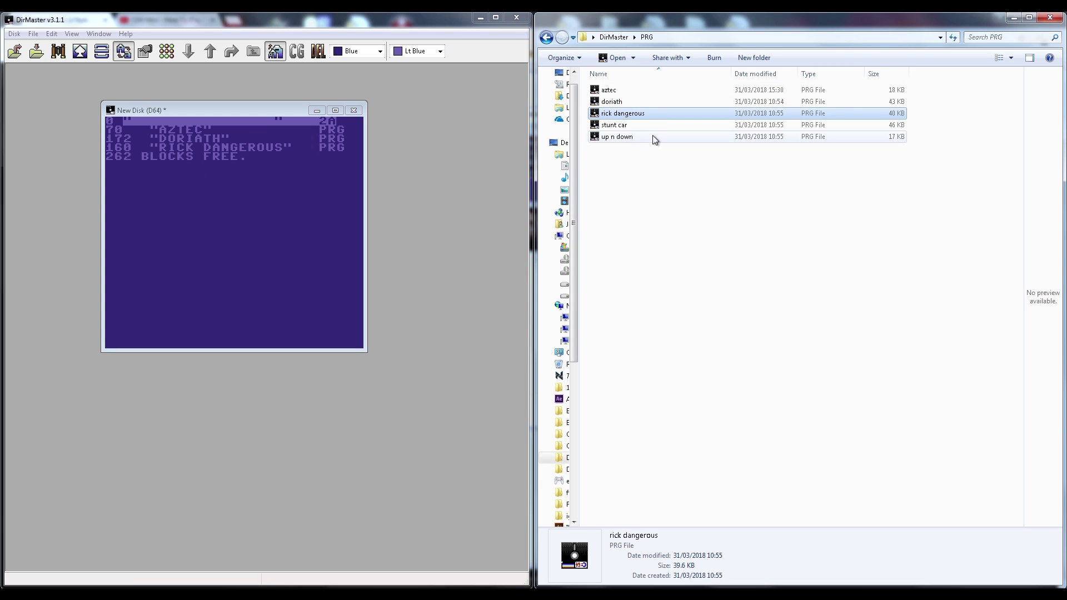
{"action": "mouse_move", "coordinate": [647, 124]}
{"action": "left_mouse_down"}
{"action": "mouse_move", "coordinate": [437, 198]}
{"action": "mouse_move", "coordinate": [380, 166]}
{"action": "mouse_move", "coordinate": [632, 129]}
{"action": "left_mouse_up"}
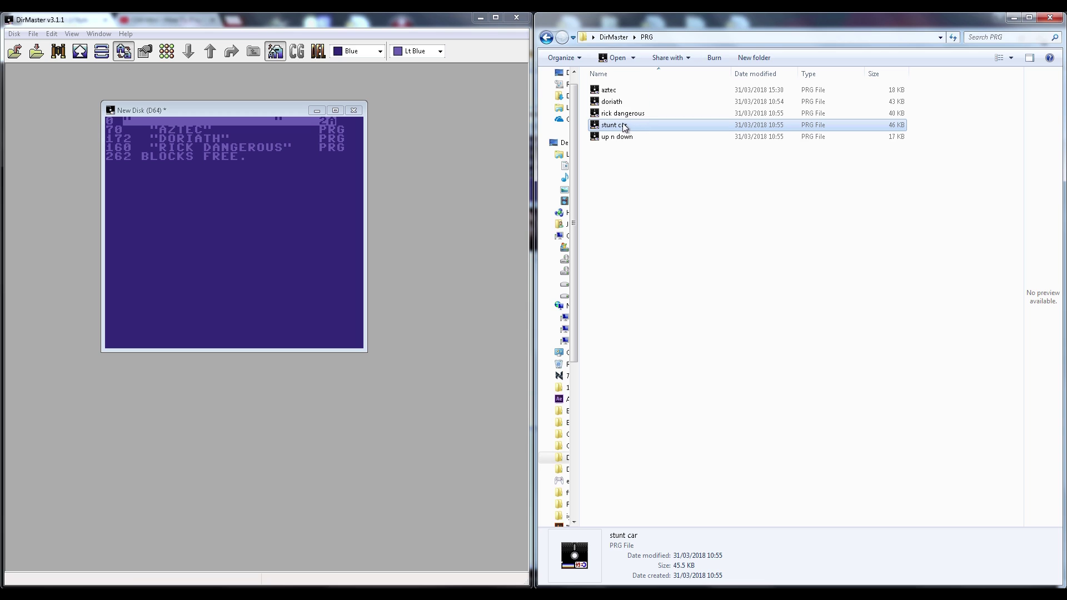
{"action": "left_click_drag", "start_coordinate": [279, 185], "coordinate": [279, 186]}
{"action": "left_click_drag", "start_coordinate": [623, 137], "coordinate": [249, 171]}
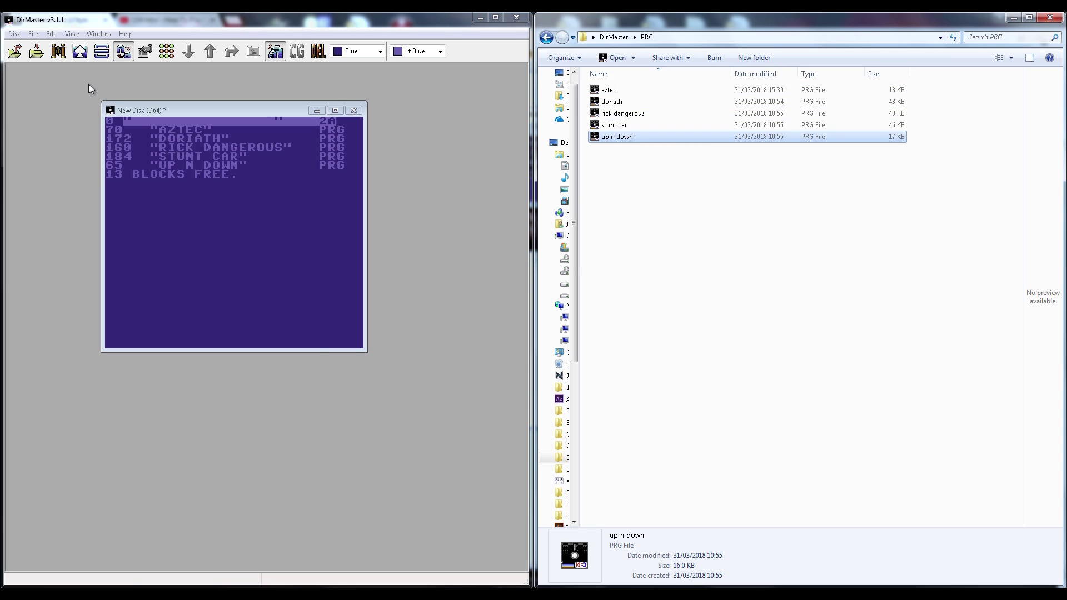
{"action": "left_click", "coordinate": [14, 33]}
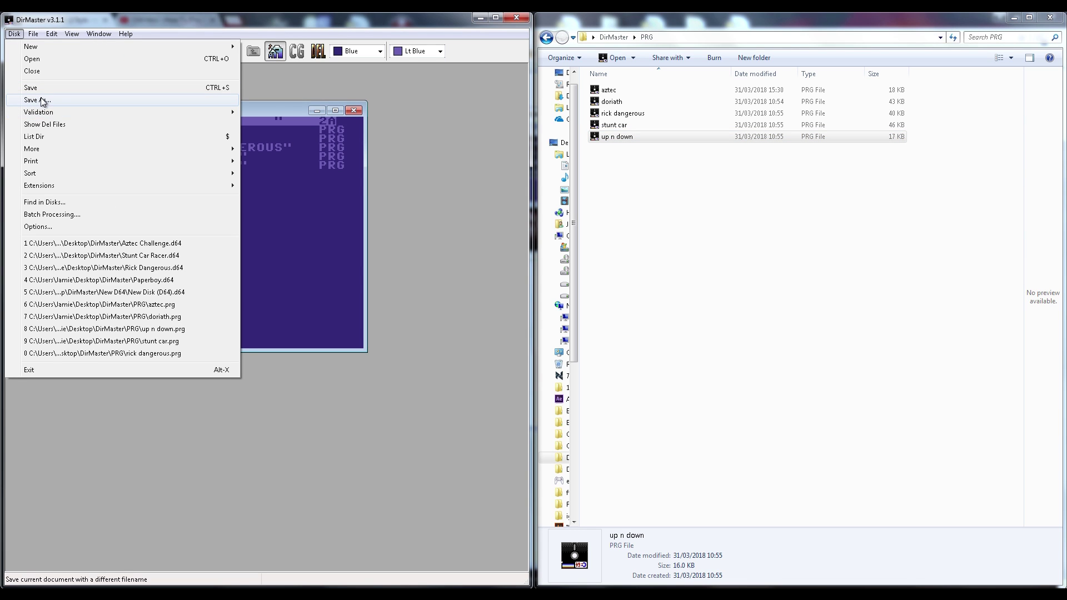
- Save the new disk as THEC64-drive8.d64, replacing the existing copy
{"action": "left_click", "coordinate": [28, 100]}
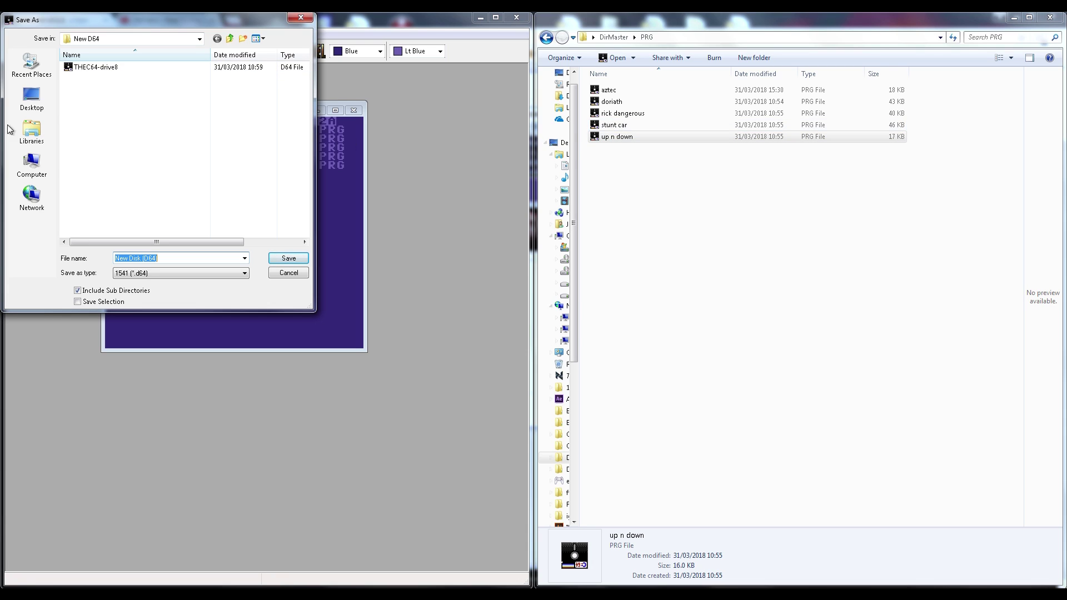
{"action": "left_click", "coordinate": [82, 68]}
{"action": "left_click", "coordinate": [293, 260]}
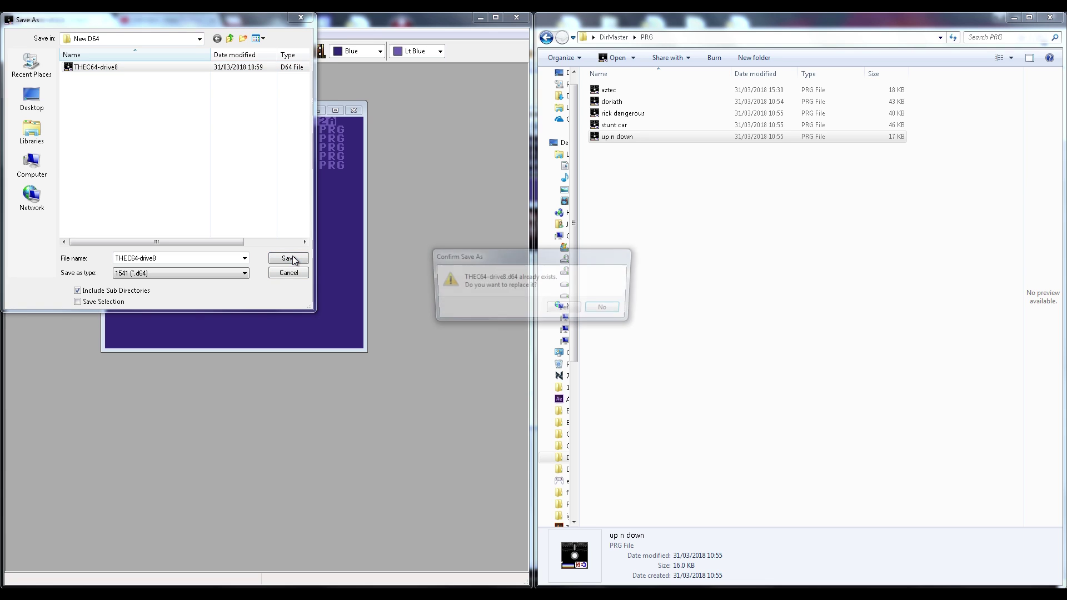
{"action": "left_click", "coordinate": [578, 310]}
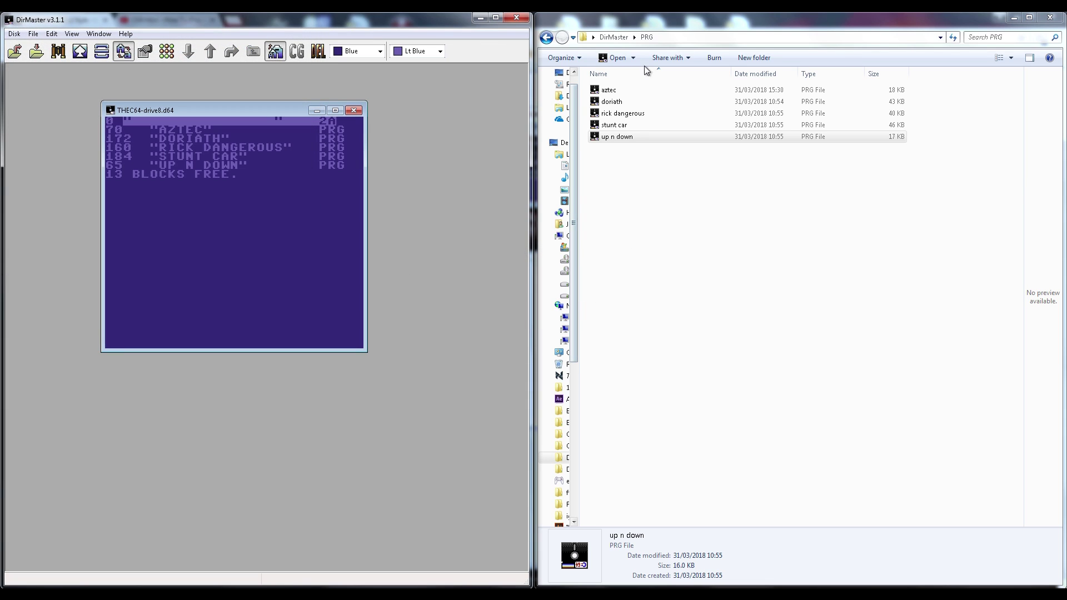
- In Explorer, find THEC64-drive8.d64 in New D64, then select all five PRG game files
{"action": "left_click", "coordinate": [626, 39]}
{"action": "double_click", "coordinate": [628, 89]}
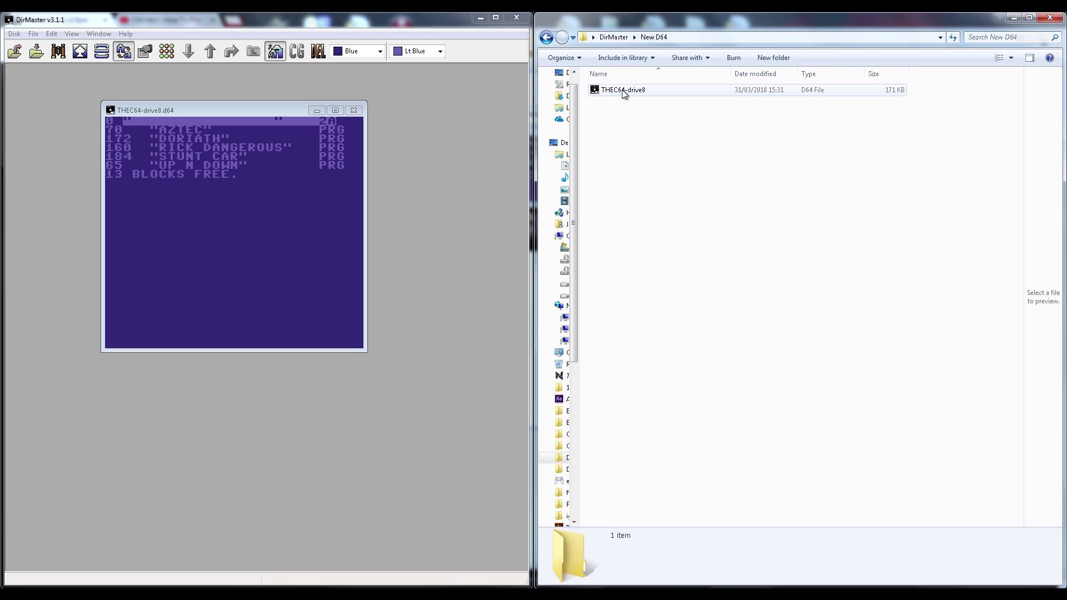
{"action": "mouse_move", "coordinate": [626, 91]}
{"action": "left_mouse_down"}
{"action": "mouse_move", "coordinate": [673, 168]}
{"action": "mouse_move", "coordinate": [605, 96]}
{"action": "mouse_move", "coordinate": [623, 104]}
{"action": "left_mouse_up"}
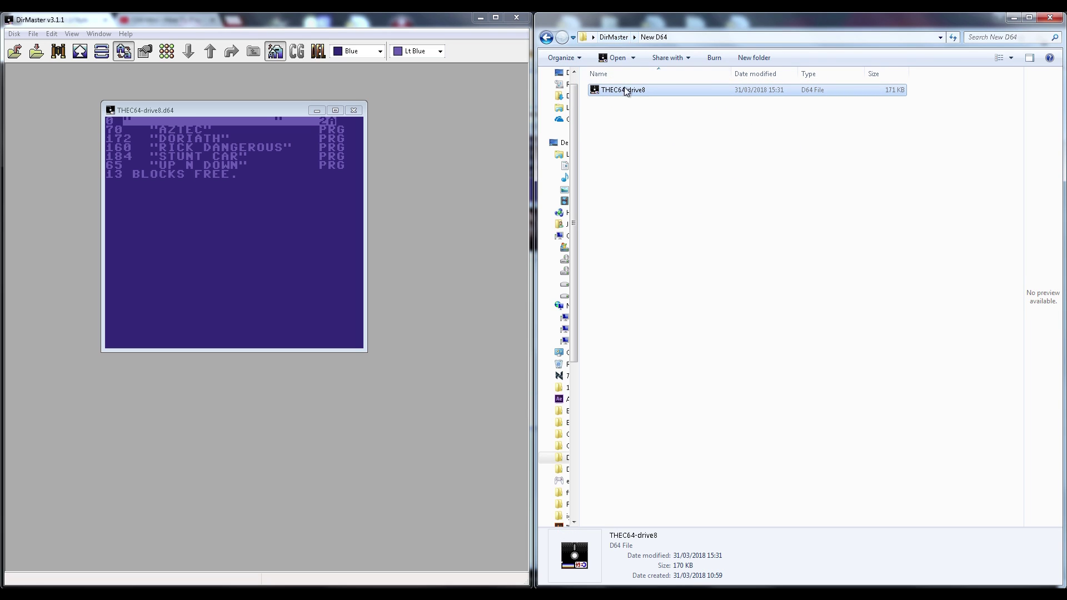
{"action": "left_click", "coordinate": [614, 37]}
{"action": "double_click", "coordinate": [612, 102]}
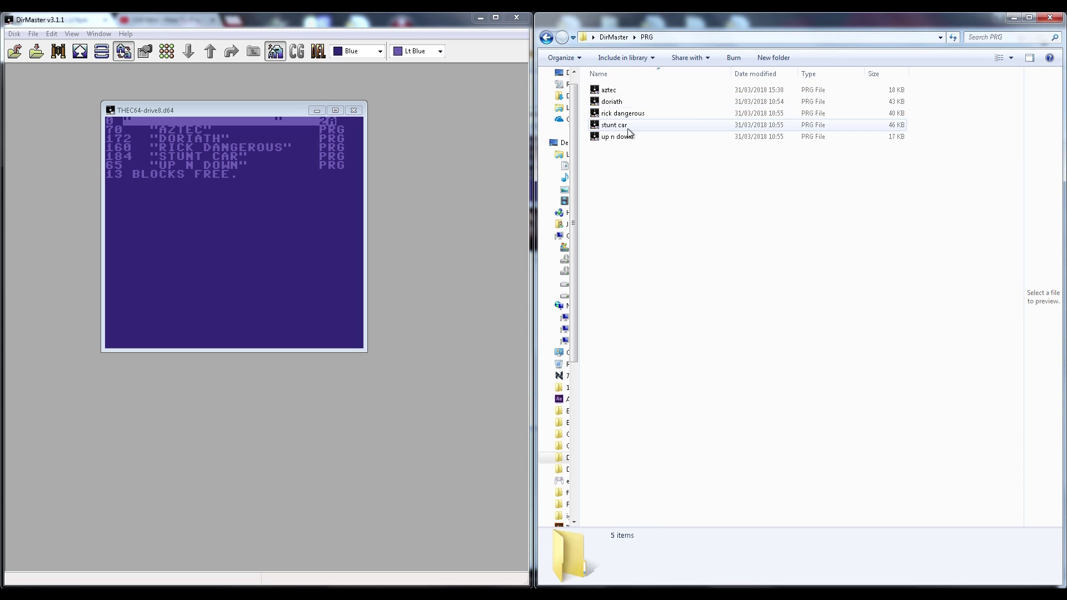
{"action": "left_click_drag", "start_coordinate": [629, 173], "coordinate": [592, 77]}
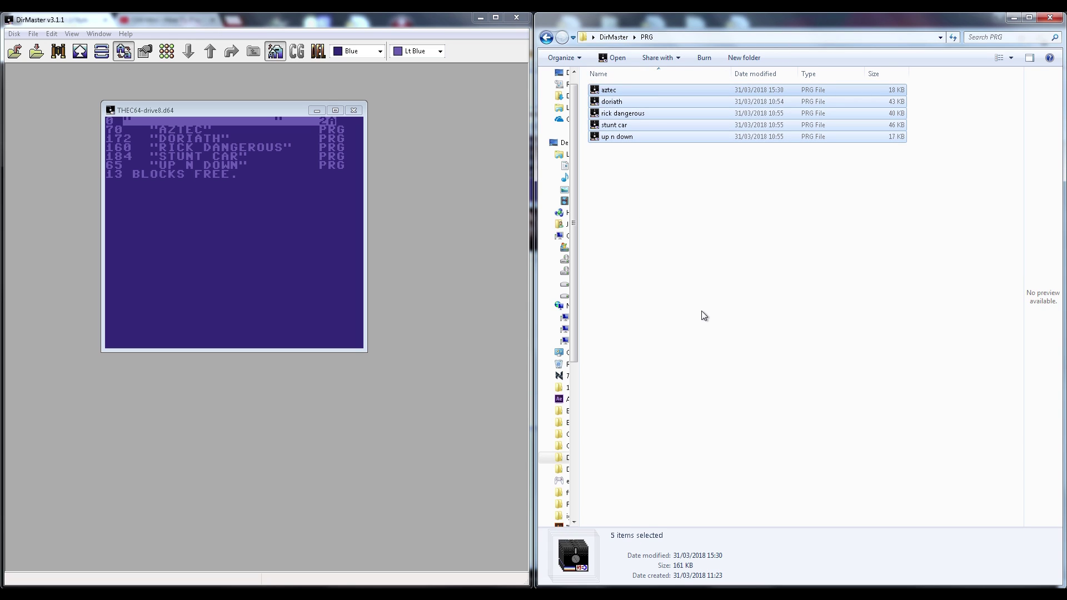
- Return to the New D64 folder and pick up THEC64-drive8.d64 for transfer
{"action": "left_click", "coordinate": [614, 37]}
{"action": "double_click", "coordinate": [616, 90]}
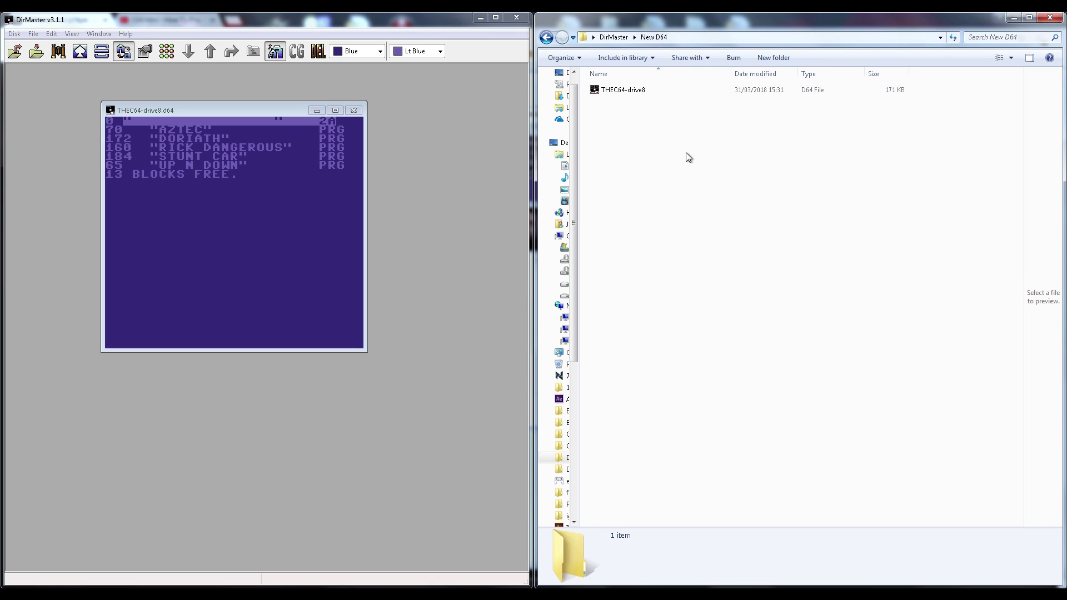
{"action": "mouse_move", "coordinate": [625, 93]}
{"action": "left_mouse_down"}
{"action": "mouse_move", "coordinate": [670, 110]}
{"action": "mouse_move", "coordinate": [631, 90]}
{"action": "left_mouse_up"}
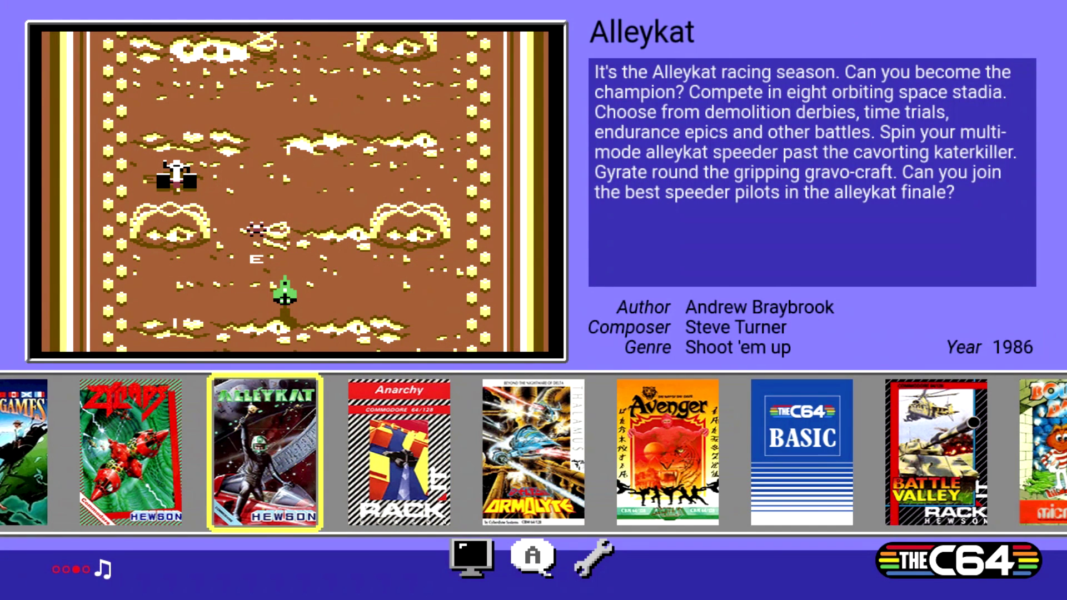
- Start BASIC from the THEC64 carousel and bring up the virtual keyboard
{"action": "key", "text": "Right"}
{"action": "key", "text": "Right"}
{"action": "key", "text": "Right"}
{"action": "key", "text": "Right"}
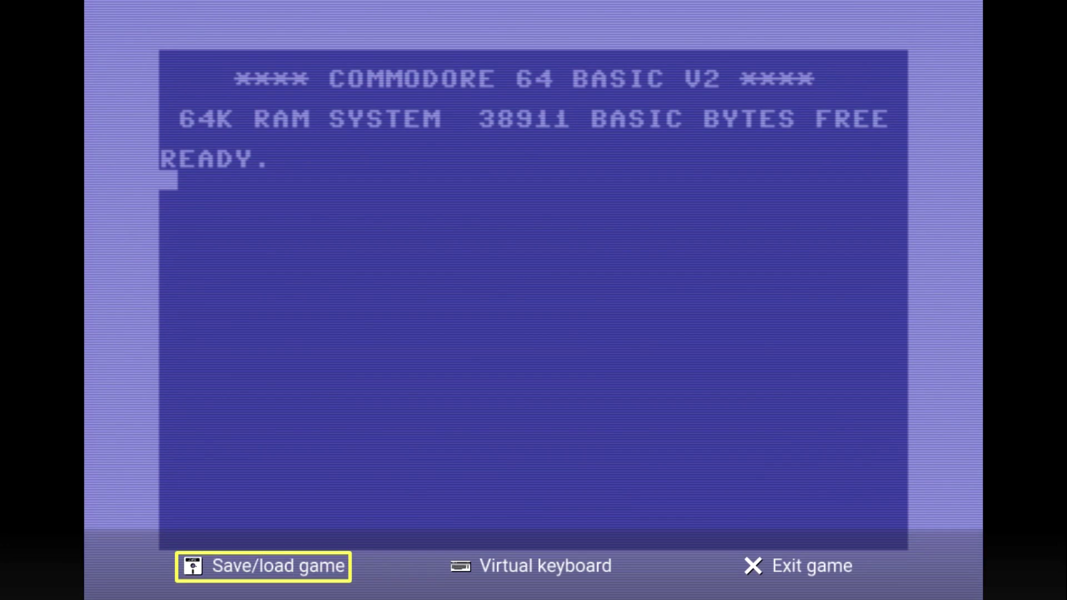
{"action": "key", "text": "Right"}
{"action": "key", "text": "Return"}
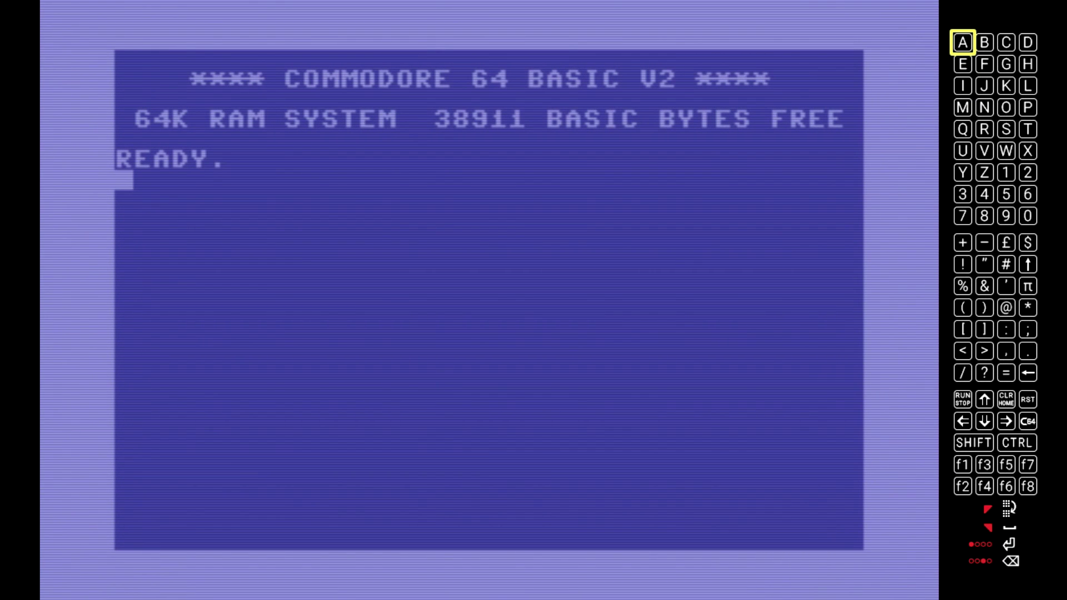
- Spell LOAD on the virtual keyboard
{"action": "key", "text": "Down"}
{"action": "key", "text": "Down"}
{"action": "key", "text": "Right"}
{"action": "key", "text": "Right"}
{"action": "key", "text": "Right"}
{"action": "key", "text": "Return"}
{"action": "key", "text": "Left"}
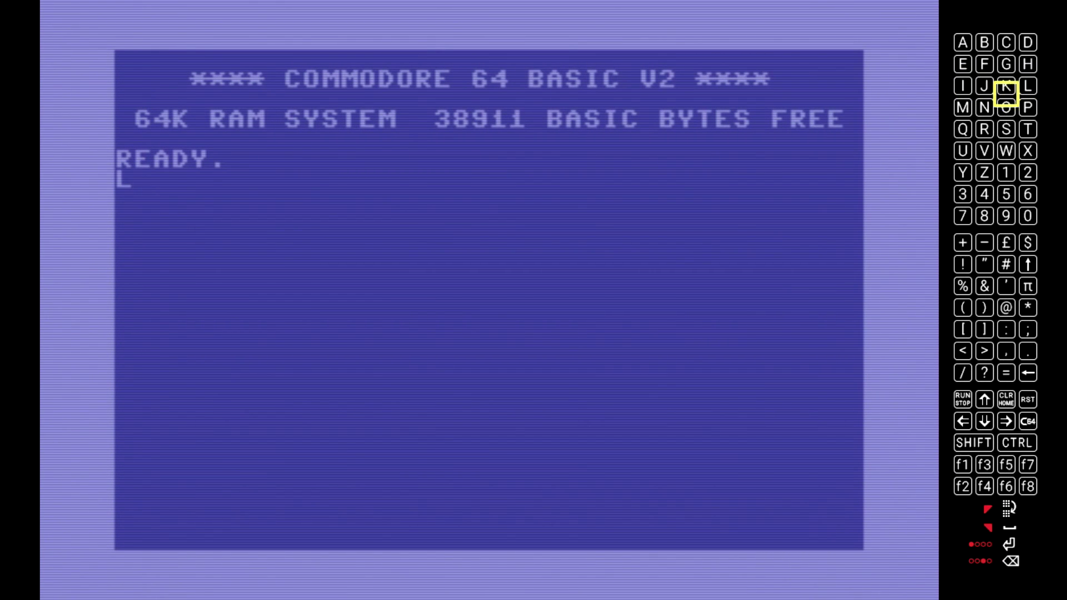
{"action": "key", "text": "Down"}
{"action": "key", "text": "Return"}
{"action": "key", "text": "Left"}
{"action": "key", "text": "Left"}
{"action": "key", "text": "Up"}
{"action": "key", "text": "Up"}
{"action": "key", "text": "Up"}
{"action": "key", "text": "Return"}
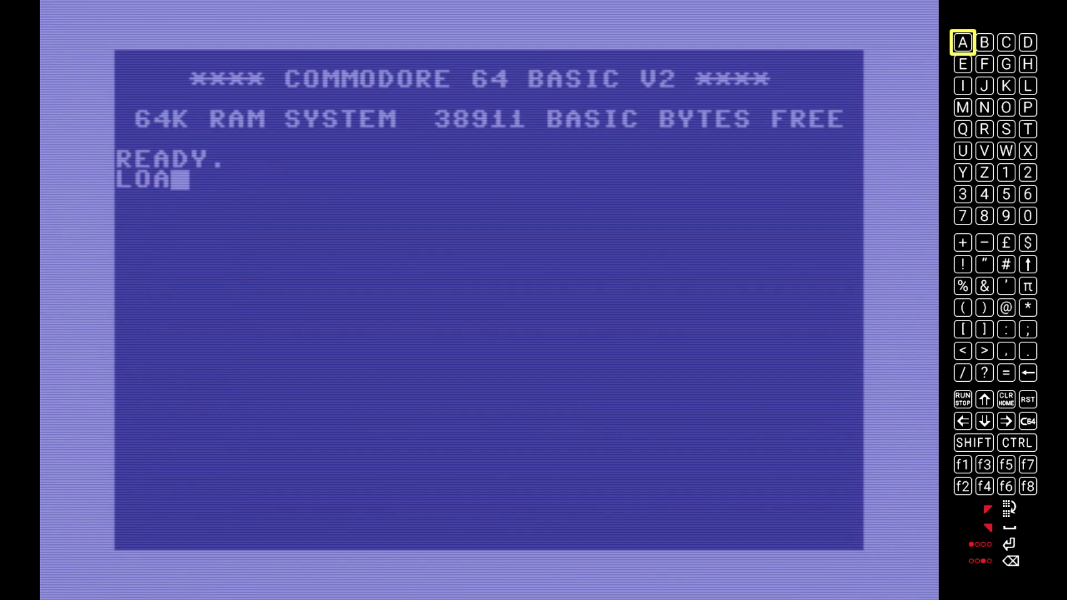
{"action": "key", "text": "Down"}
{"action": "key", "text": "Down"}
{"action": "key", "text": "Left"}
{"action": "key", "text": "Down"}
{"action": "key", "text": "Up"}
{"action": "key", "text": "Up"}
{"action": "key", "text": "Up"}
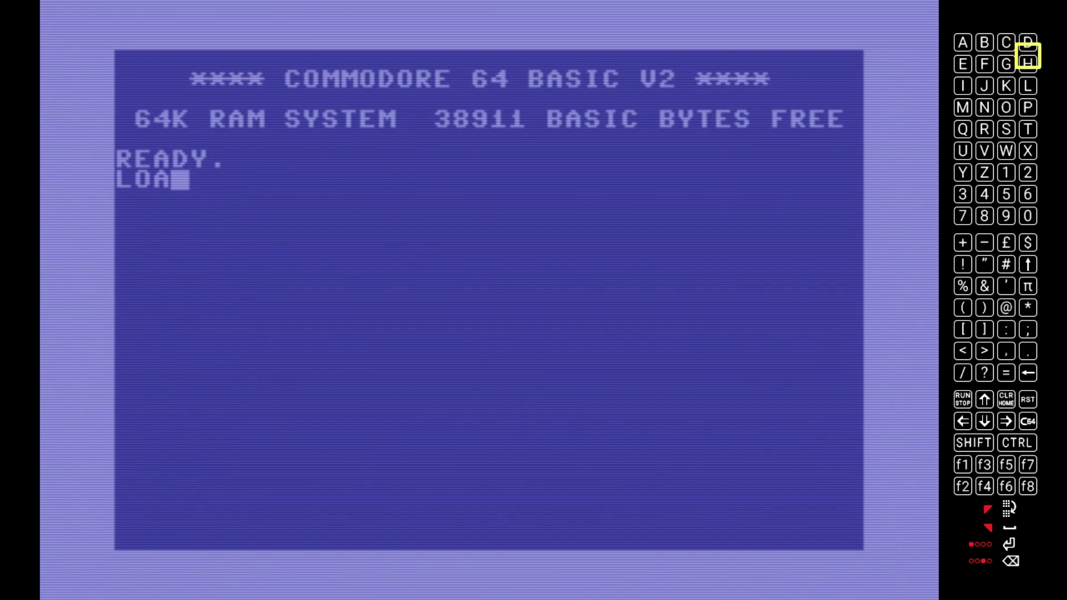
{"action": "key", "text": "Return"}
- Complete the command as LOAD"$",8 and run it to load the drive 8 directory
{"action": "key", "text": "Down"}
{"action": "key", "text": "Down"}
{"action": "key", "text": "Down"}
{"action": "key", "text": "Down"}
{"action": "key", "text": "Down"}
{"action": "key", "text": "Down"}
{"action": "key", "text": "Down"}
{"action": "key", "text": "Down"}
{"action": "key", "text": "Down"}
{"action": "key", "text": "Down"}
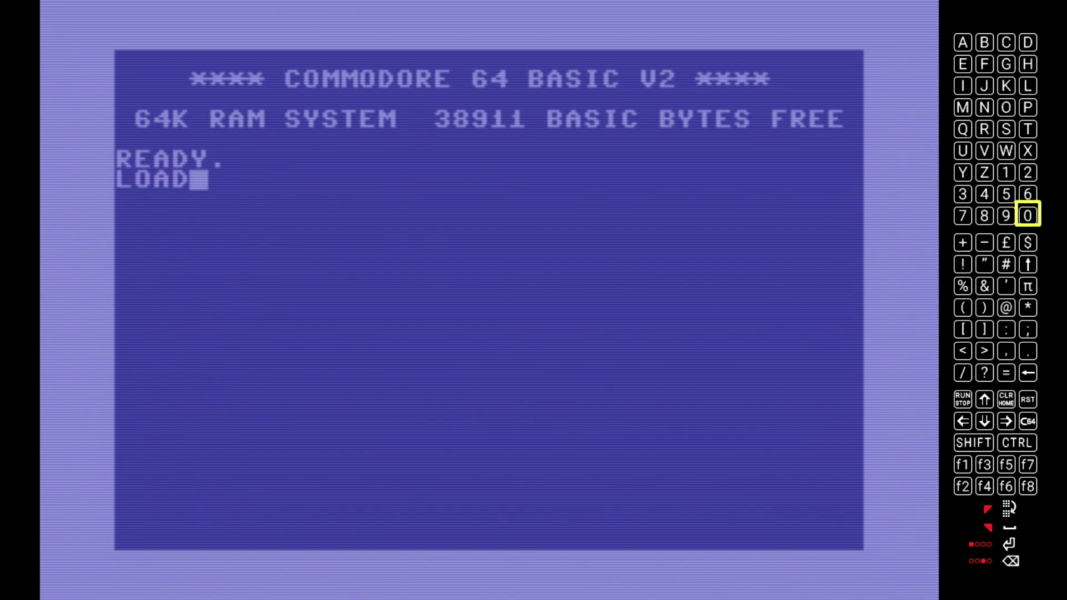
{"action": "key", "text": "Left"}
{"action": "key", "text": "Left"}
{"action": "key", "text": "Return"}
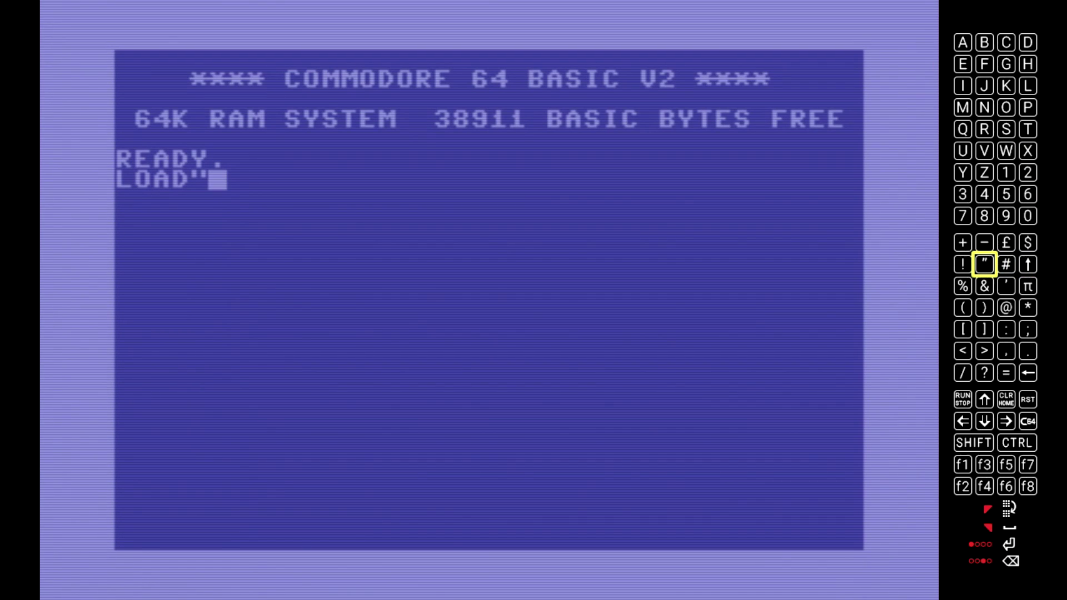
{"action": "key", "text": "Right"}
{"action": "key", "text": "Down"}
{"action": "key", "text": "Down"}
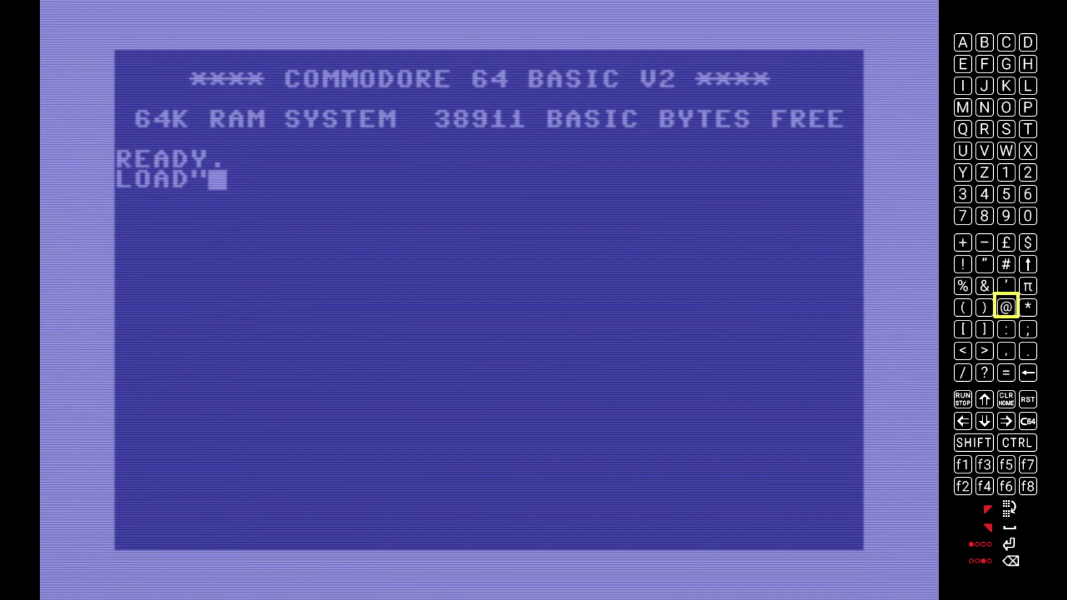
{"action": "key", "text": "Right"}
{"action": "key", "text": "Up"}
{"action": "key", "text": "Up"}
{"action": "key", "text": "Up"}
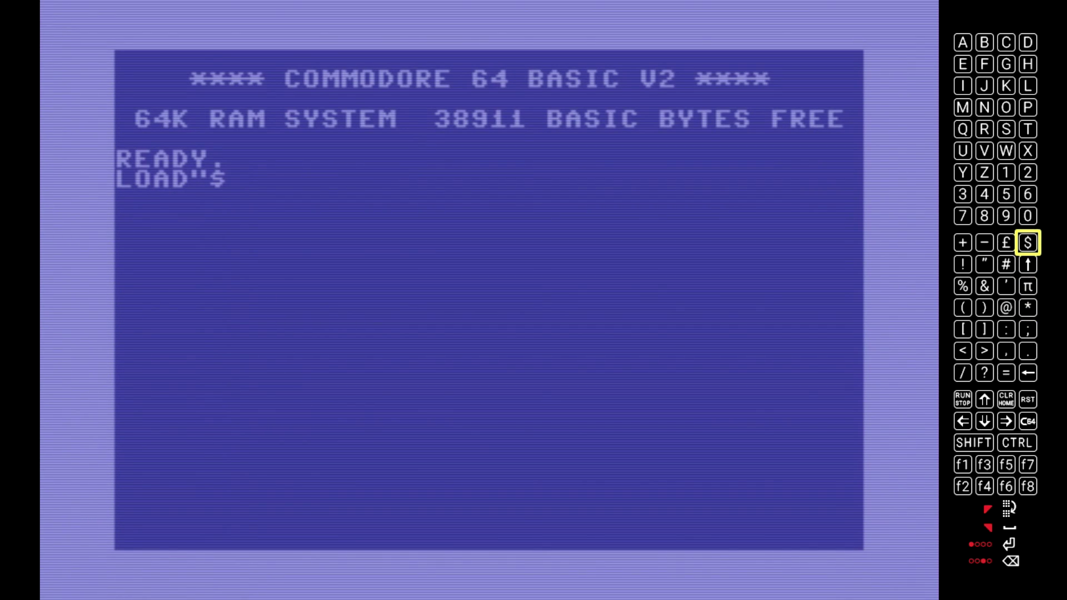
{"action": "key", "text": "Left"}
{"action": "key", "text": "Left"}
{"action": "key", "text": "Down"}
{"action": "key", "text": "Return"}
{"action": "key", "text": "Down"}
{"action": "key", "text": "Down"}
{"action": "key", "text": "Down"}
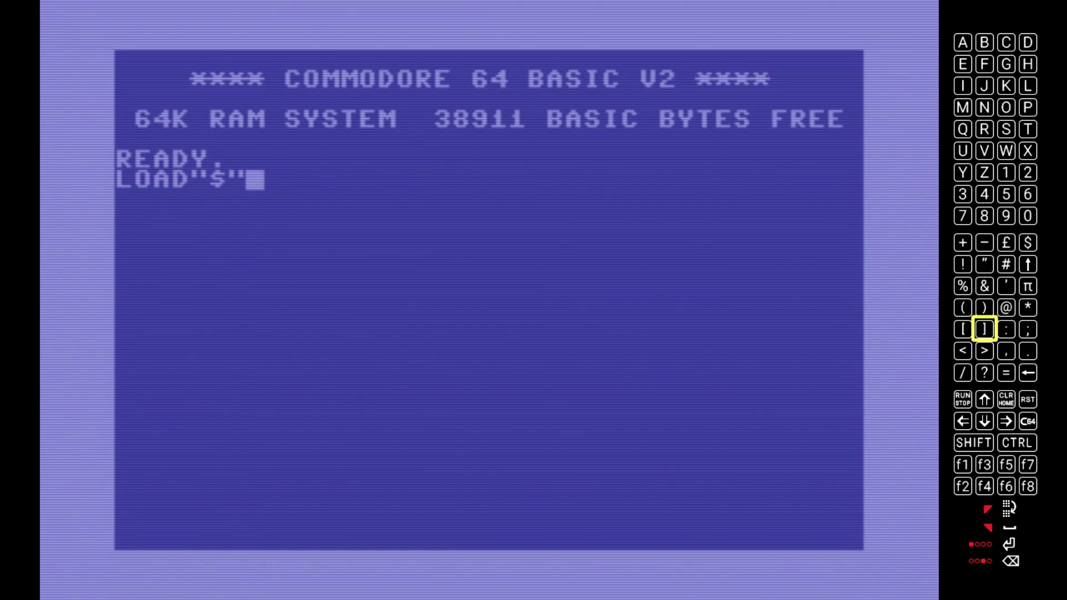
{"action": "key", "text": "Down"}
{"action": "key", "text": "Right"}
{"action": "key", "text": "Return"}
{"action": "key", "text": "Up"}
{"action": "key", "text": "Up"}
{"action": "key", "text": "Up"}
{"action": "key", "text": "Up"}
{"action": "key", "text": "Up"}
{"action": "key", "text": "Up"}
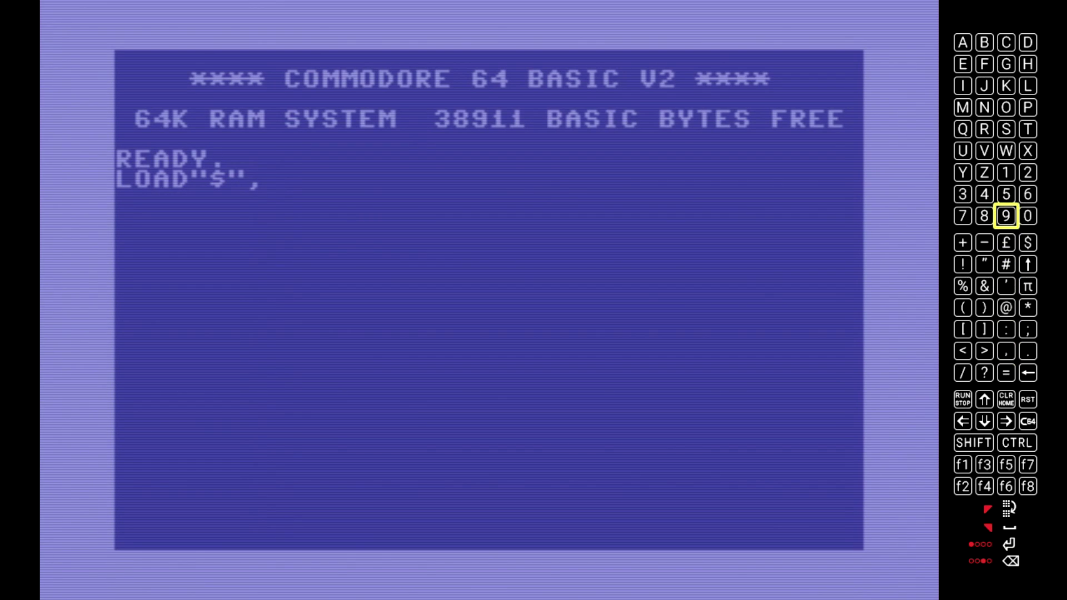
{"action": "key", "text": "Left"}
{"action": "key", "text": "Return"}
{"action": "key", "text": "Down"}
{"action": "key", "text": "Down"}
{"action": "key", "text": "Down"}
{"action": "key", "text": "Down"}
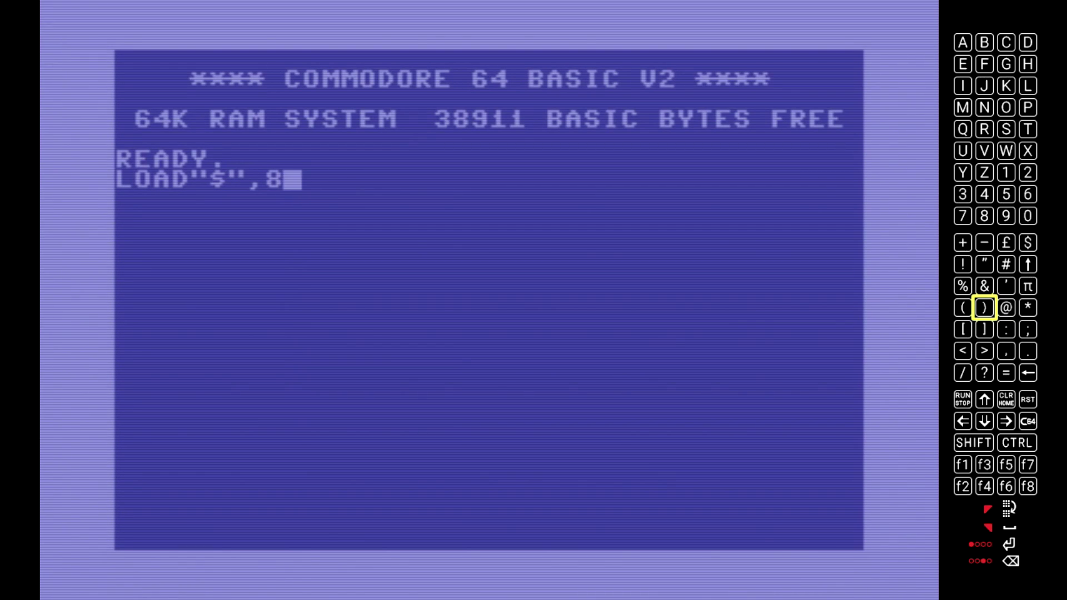
{"action": "key", "text": "Return"}
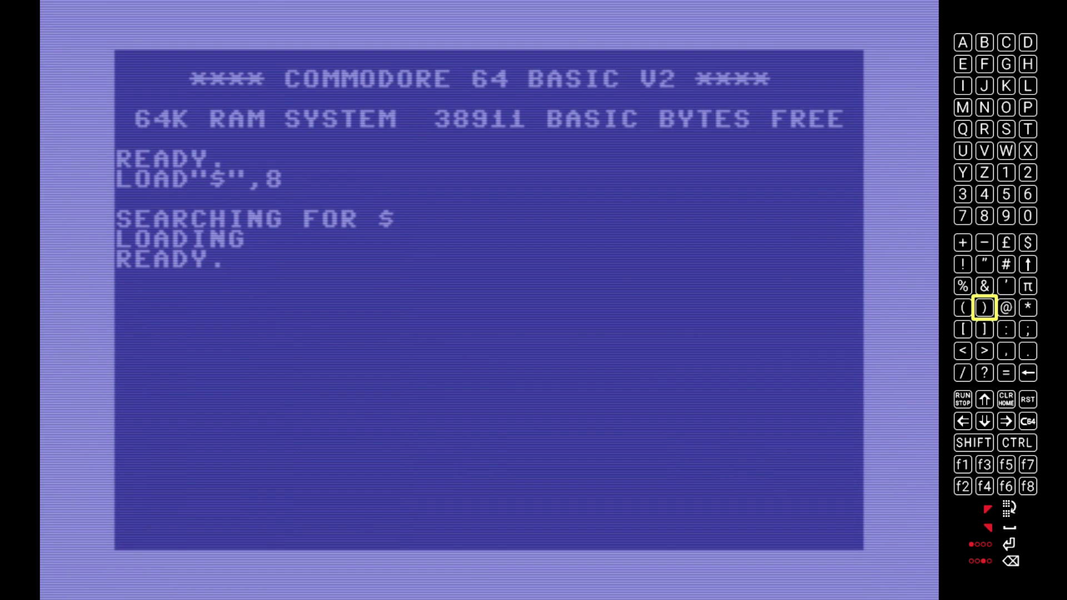
- Enter LIST to show the five games and 13 blocks free
{"action": "key", "text": "Up"}
{"action": "key", "text": "Up"}
{"action": "key", "text": "Up"}
{"action": "key", "text": "Up"}
{"action": "key", "text": "Up"}
{"action": "key", "text": "Up"}
{"action": "key", "text": "Up"}
{"action": "key", "text": "Up"}
{"action": "key", "text": "Up"}
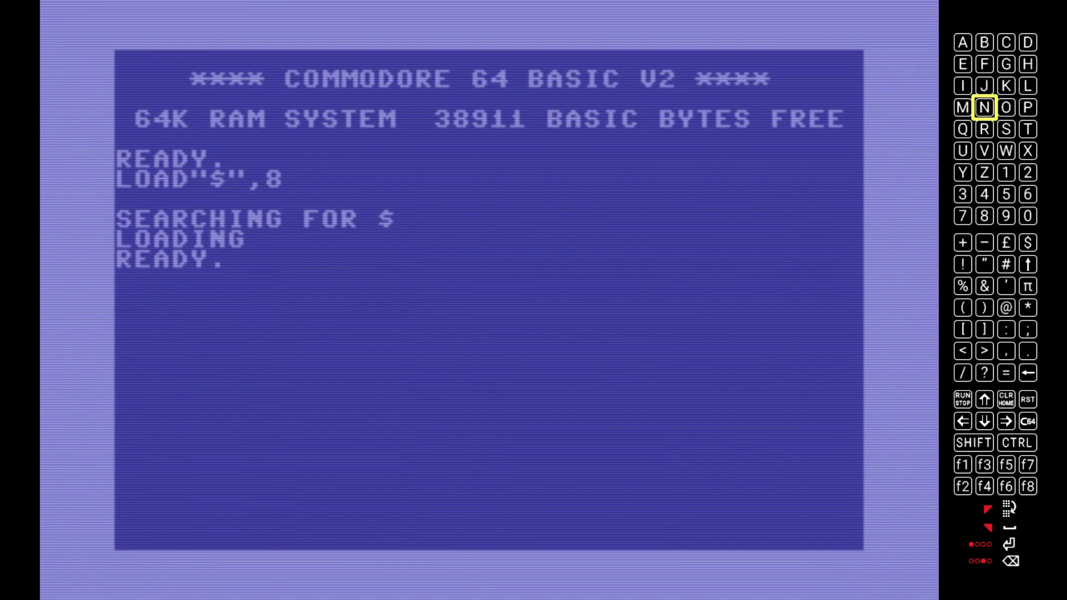
{"action": "key", "text": "Up"}
{"action": "key", "text": "Up"}
{"action": "key", "text": "Right"}
{"action": "key", "text": "Right"}
{"action": "key", "text": "Down"}
{"action": "key", "text": "Return"}
{"action": "key", "text": "Left"}
{"action": "key", "text": "Left"}
{"action": "key", "text": "Left"}
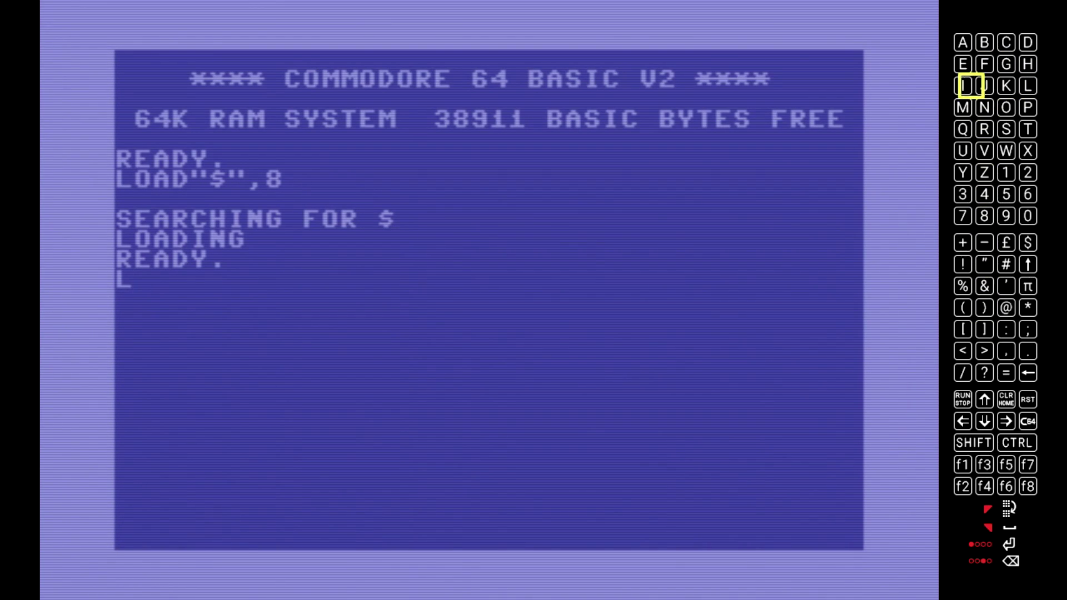
{"action": "key", "text": "Return"}
{"action": "key", "text": "Down"}
{"action": "key", "text": "Down"}
{"action": "key", "text": "Down"}
{"action": "key", "text": "Right"}
{"action": "key", "text": "Right"}
{"action": "key", "text": "Up"}
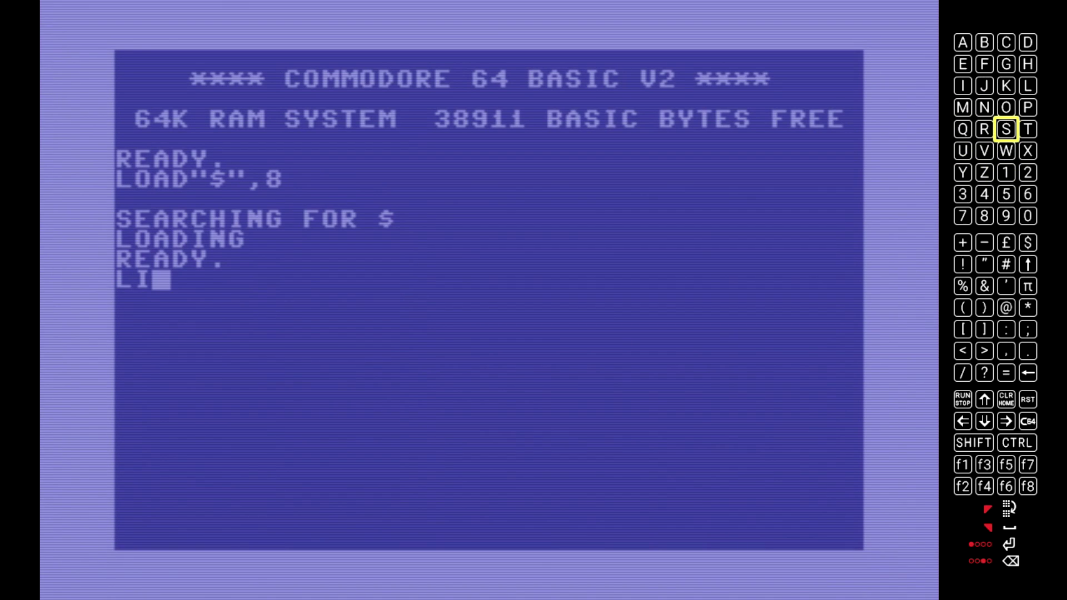
{"action": "key", "text": "Return"}
{"action": "key", "text": "Right"}
{"action": "key", "text": "Return"}
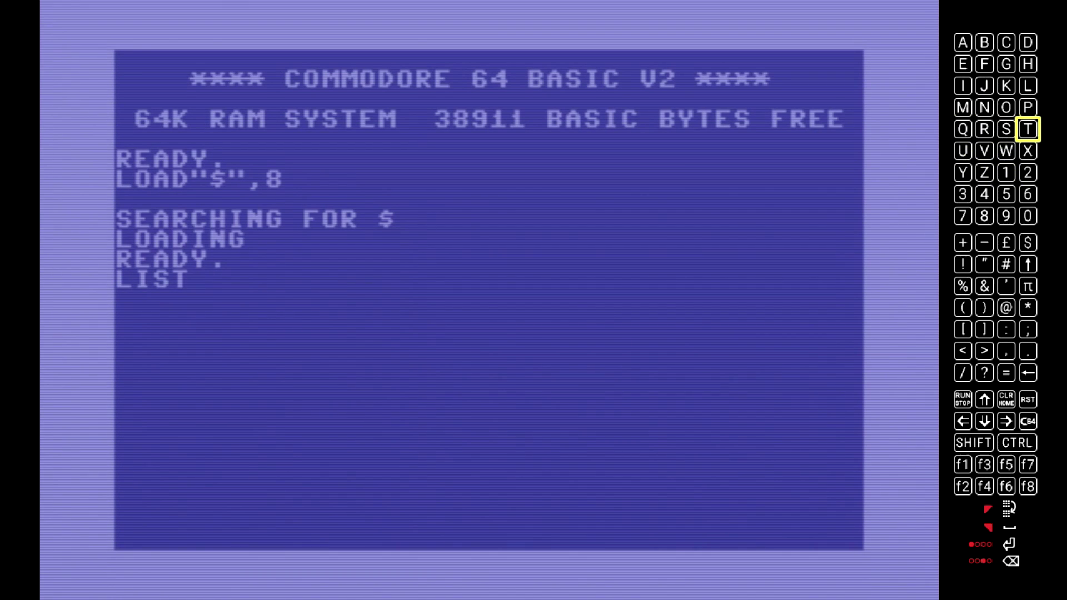
{"action": "key", "text": "Return"}
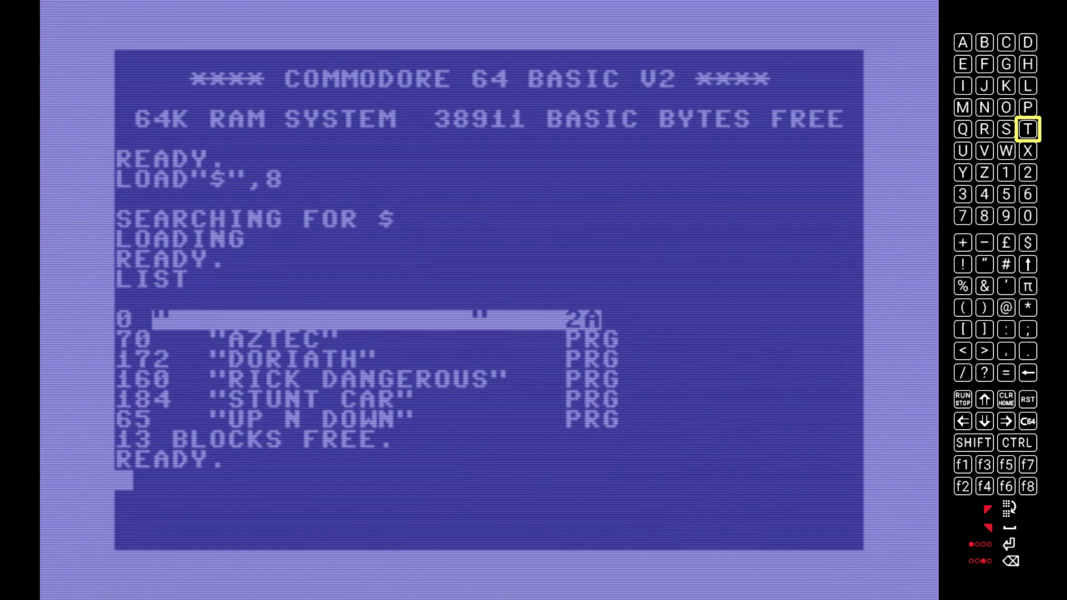
- Type LOAD followed by an opening quote on the virtual keyboard
{"action": "key", "text": "Down"}
{"action": "key", "text": "Down"}
{"action": "key", "text": "Left"}
{"action": "key", "text": "Down"}
{"action": "key", "text": "Down"}
{"action": "key", "text": "Down"}
{"action": "key", "text": "Down"}
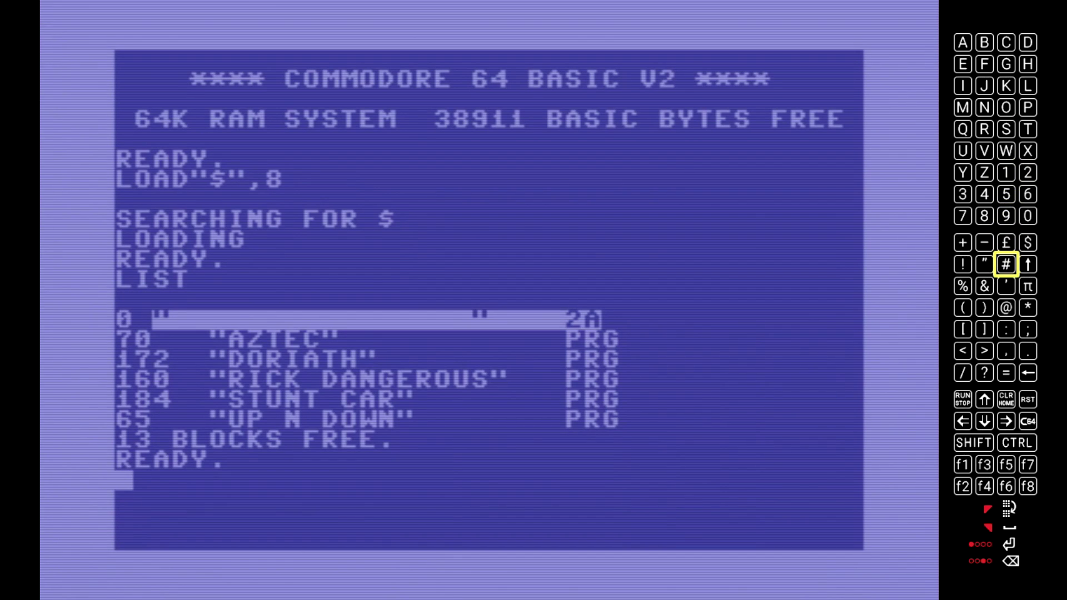
{"action": "key", "text": "Up"}
{"action": "key", "text": "Up"}
{"action": "key", "text": "Up"}
{"action": "key", "text": "Up"}
{"action": "key", "text": "Up"}
{"action": "key", "text": "Up"}
{"action": "key", "text": "Up"}
{"action": "key", "text": "Up"}
{"action": "key", "text": "Right"}
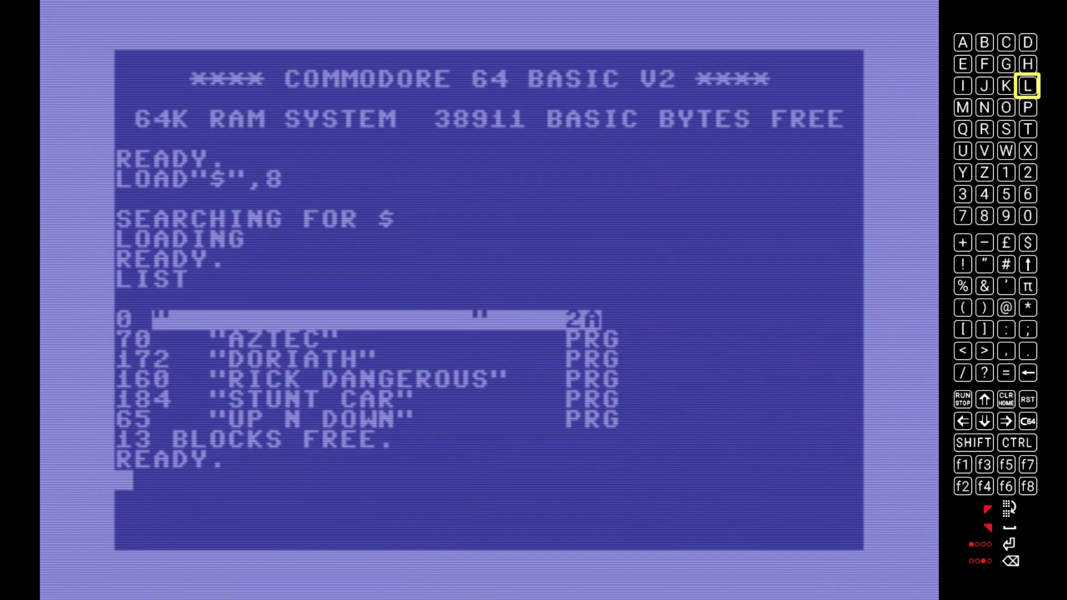
{"action": "key", "text": "Return"}
{"action": "key", "text": "Down"}
{"action": "key", "text": "Left"}
{"action": "key", "text": "Return"}
{"action": "key", "text": "Left"}
{"action": "key", "text": "Up"}
{"action": "key", "text": "Up"}
{"action": "key", "text": "Left"}
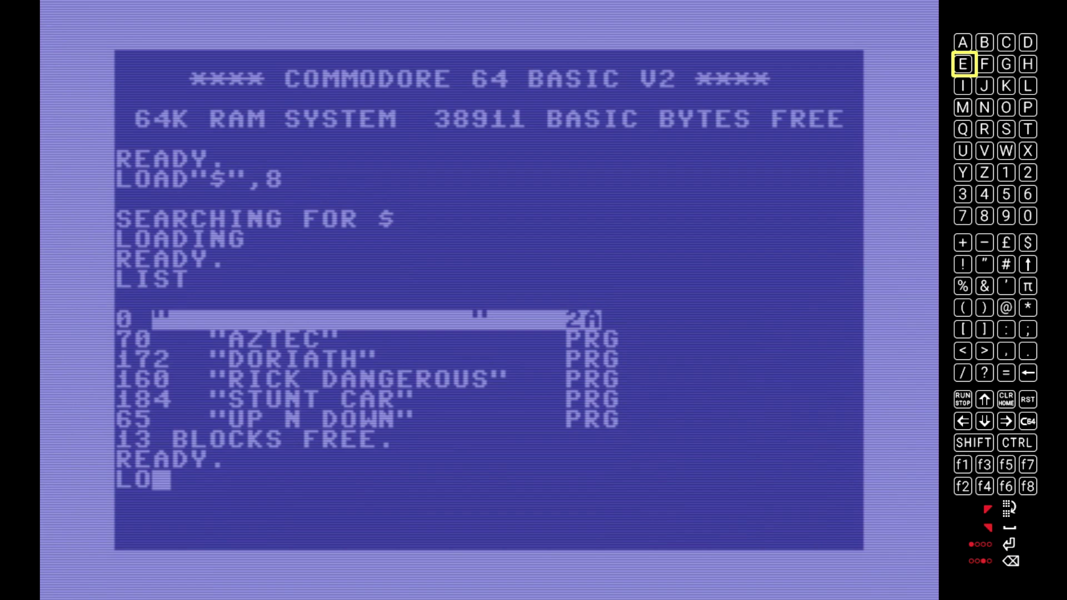
{"action": "key", "text": "Up"}
{"action": "key", "text": "Return"}
{"action": "key", "text": "Right"}
{"action": "key", "text": "Right"}
{"action": "key", "text": "Right"}
{"action": "key", "text": "Return"}
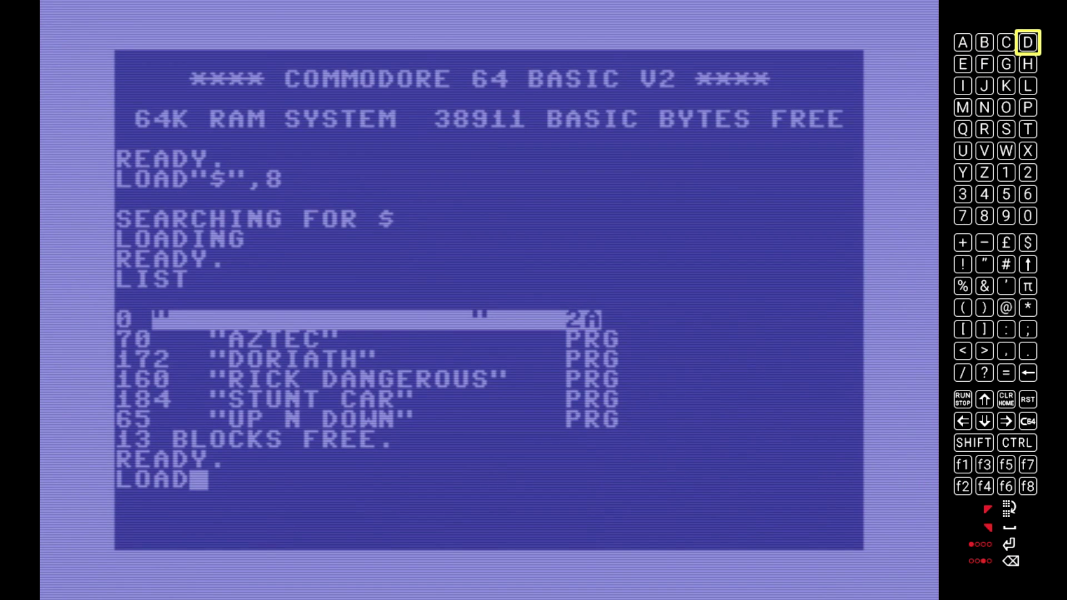
{"action": "key", "text": "Down"}
{"action": "key", "text": "Down"}
{"action": "key", "text": "Down"}
{"action": "key", "text": "Down"}
{"action": "key", "text": "Down"}
{"action": "key", "text": "Down"}
{"action": "key", "text": "Down"}
{"action": "key", "text": "Down"}
{"action": "key", "text": "Down"}
{"action": "key", "text": "Left"}
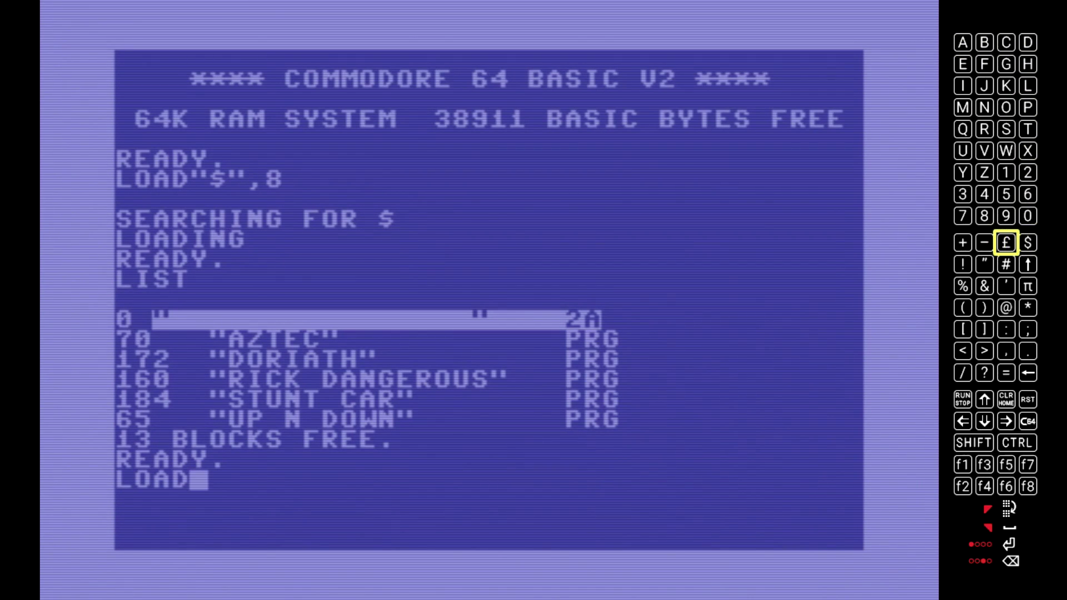
{"action": "key", "text": "Down"}
{"action": "key", "text": "Left"}
{"action": "key", "text": "Return"}
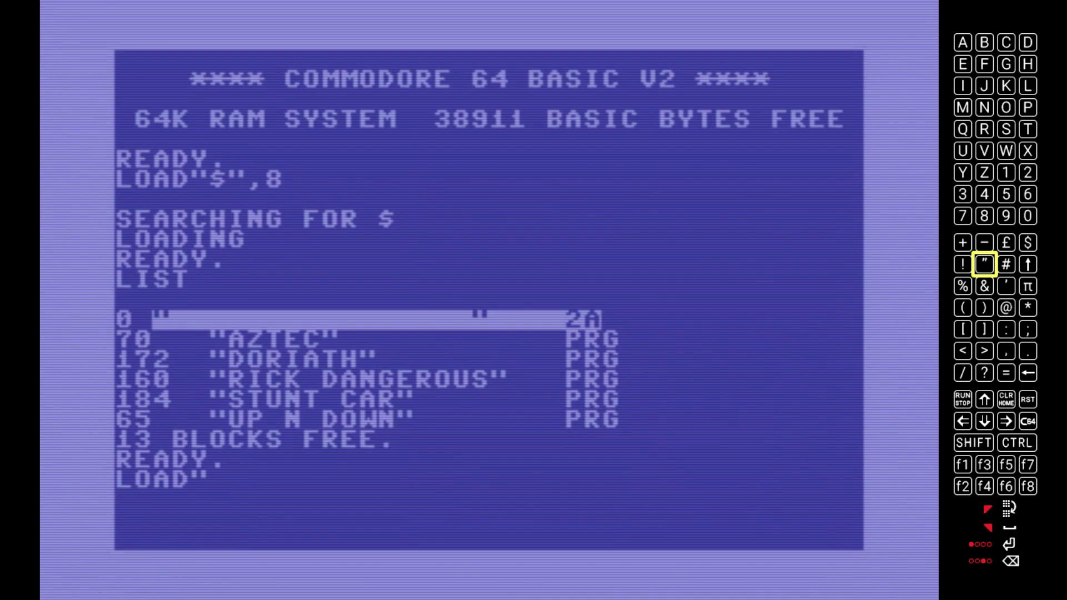
- Add the file name AZTEC to the command
{"action": "key", "text": "Up"}
{"action": "key", "text": "Up"}
{"action": "key", "text": "Up"}
{"action": "key", "text": "Up"}
{"action": "key", "text": "Up"}
{"action": "key", "text": "Up"}
{"action": "key", "text": "Up"}
{"action": "key", "text": "Up"}
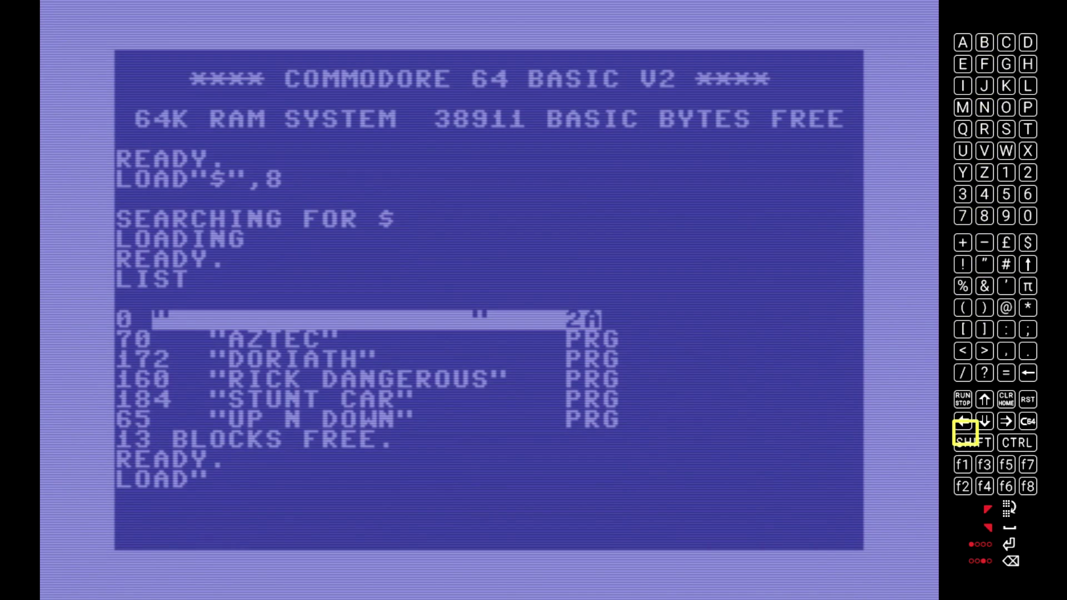
{"action": "key", "text": "Down"}
{"action": "key", "text": "Down"}
{"action": "key", "text": "Down"}
{"action": "type", "text": "A"}
{"action": "key", "text": "Down"}
{"action": "key", "text": "Down"}
{"action": "key", "text": "Down"}
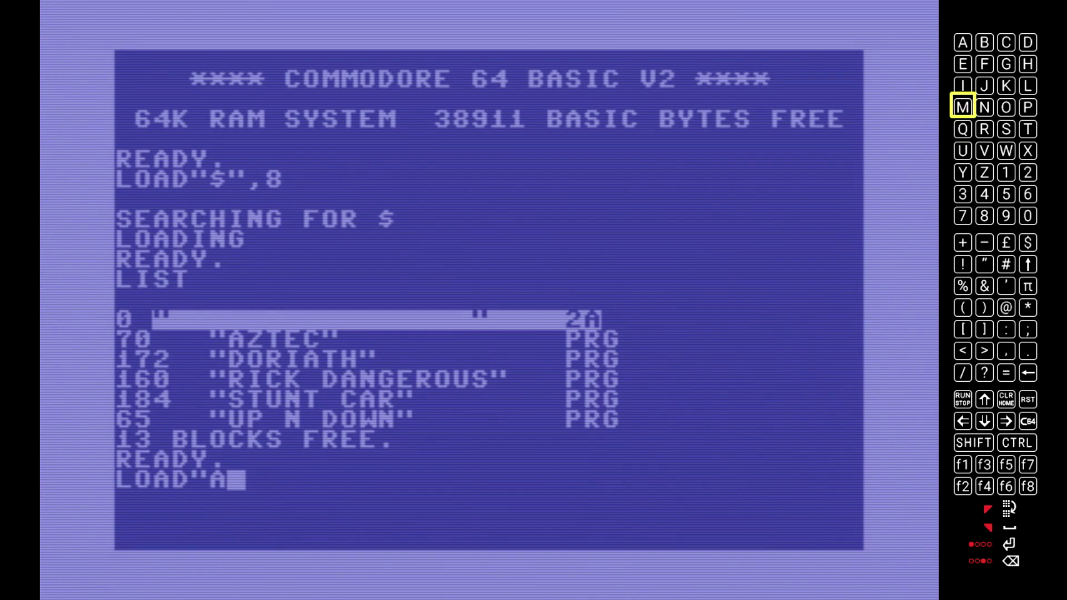
{"action": "key", "text": "Down"}
{"action": "key", "text": "Down"}
{"action": "key", "text": "Down"}
{"action": "key", "text": "Right"}
{"action": "type", "text": "Z"}
{"action": "key", "text": "Up"}
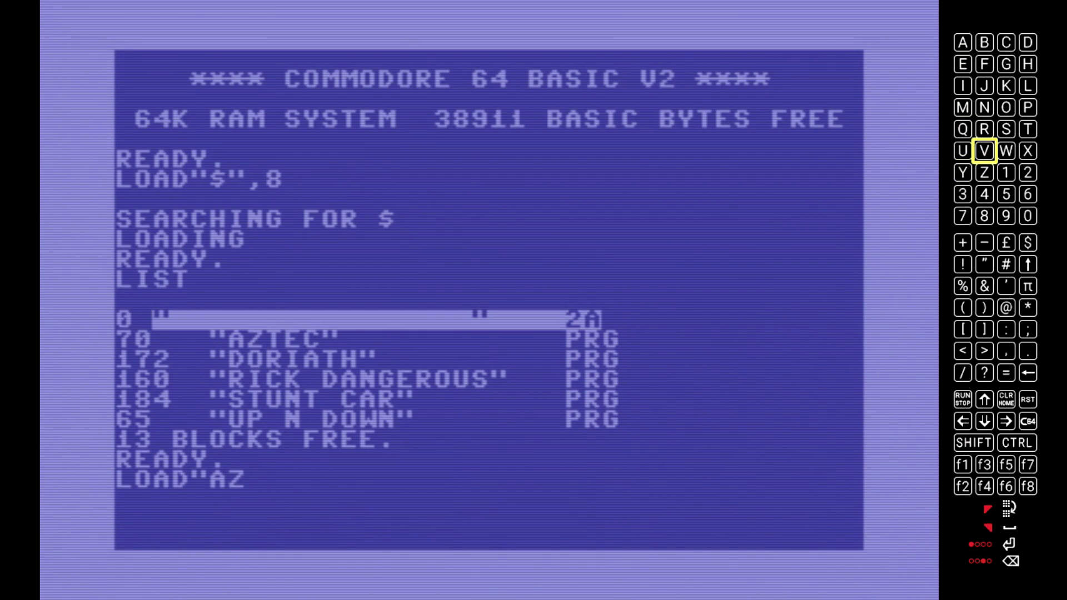
{"action": "key", "text": "Up"}
{"action": "key", "text": "Up"}
{"action": "key", "text": "Up"}
{"action": "key", "text": "Down"}
{"action": "key", "text": "Down"}
{"action": "key", "text": "Right"}
{"action": "key", "text": "Right"}
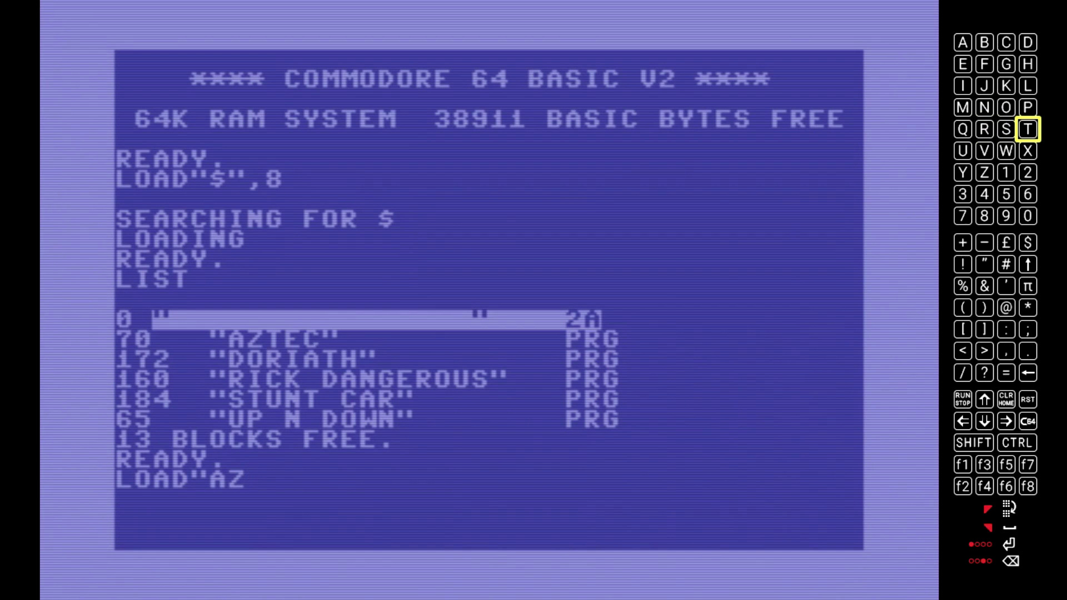
{"action": "type", "text": "T"}
{"action": "key", "text": "Left"}
{"action": "key", "text": "Left"}
{"action": "key", "text": "Up"}
{"action": "key", "text": "Up"}
{"action": "key", "text": "Up"}
{"action": "key", "text": "Down"}
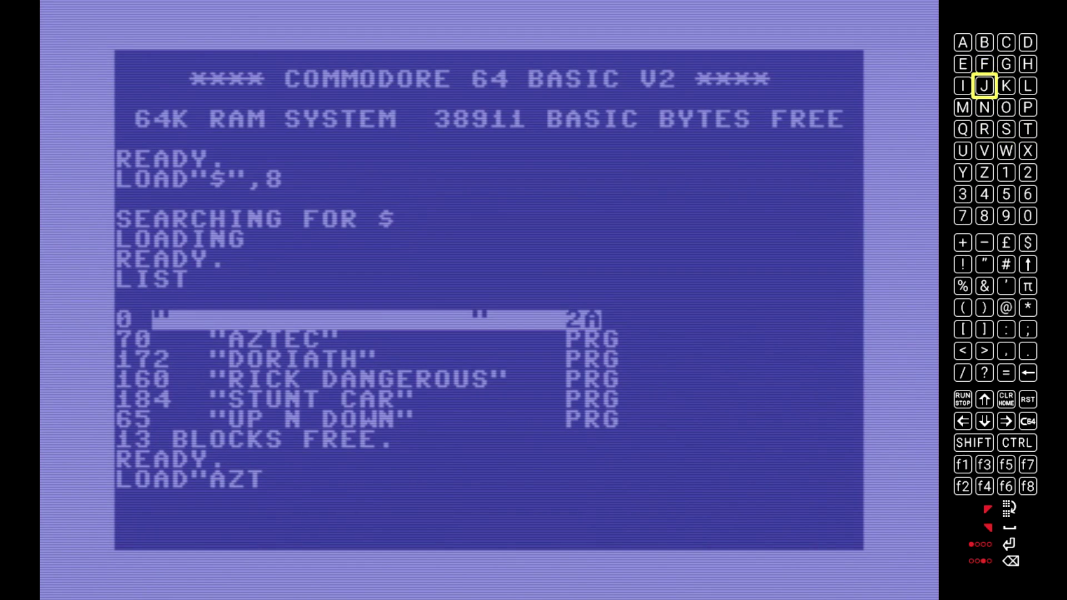
{"action": "key", "text": "Up"}
{"action": "key", "text": "Right"}
{"action": "key", "text": "Left"}
{"action": "key", "text": "Left"}
{"action": "type", "text": "E"}
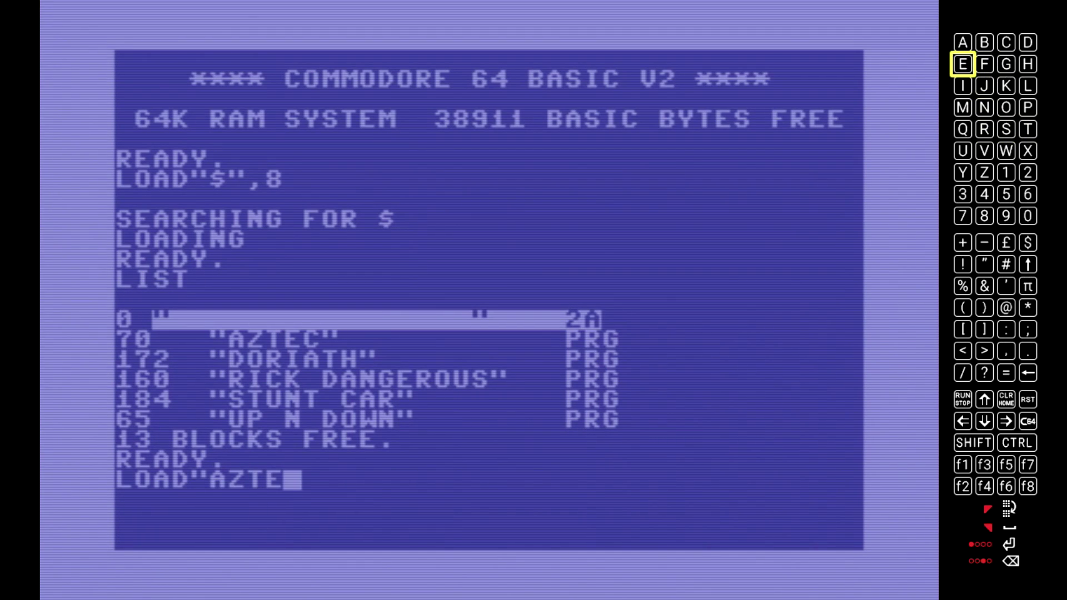
{"action": "key", "text": "Right"}
{"action": "key", "text": "Up"}
{"action": "key", "text": "Right"}
{"action": "type", "text": "C"}
{"action": "key", "text": "Down"}
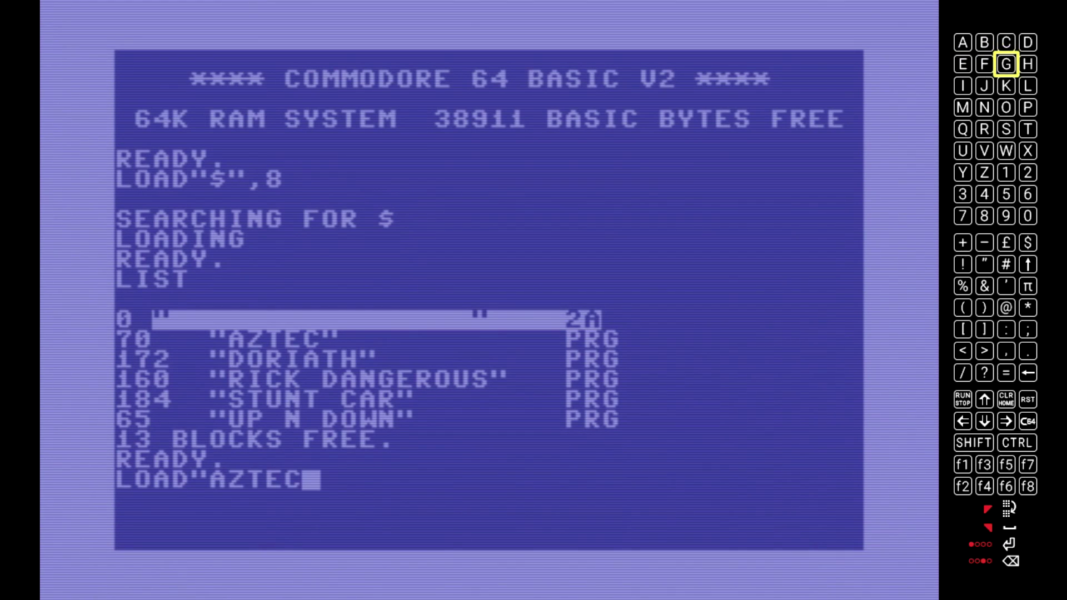
- Finish with ",8 and submit LOAD"AZTEC",8 to start loading
{"action": "key", "text": "Down"}
{"action": "key", "text": "Down"}
{"action": "key", "text": "Down"}
{"action": "key", "text": "Down"}
{"action": "key", "text": "Down"}
{"action": "key", "text": "Down"}
{"action": "key", "text": "Down"}
{"action": "key", "text": "Down"}
{"action": "key", "text": "Down"}
{"action": "key", "text": "Left"}
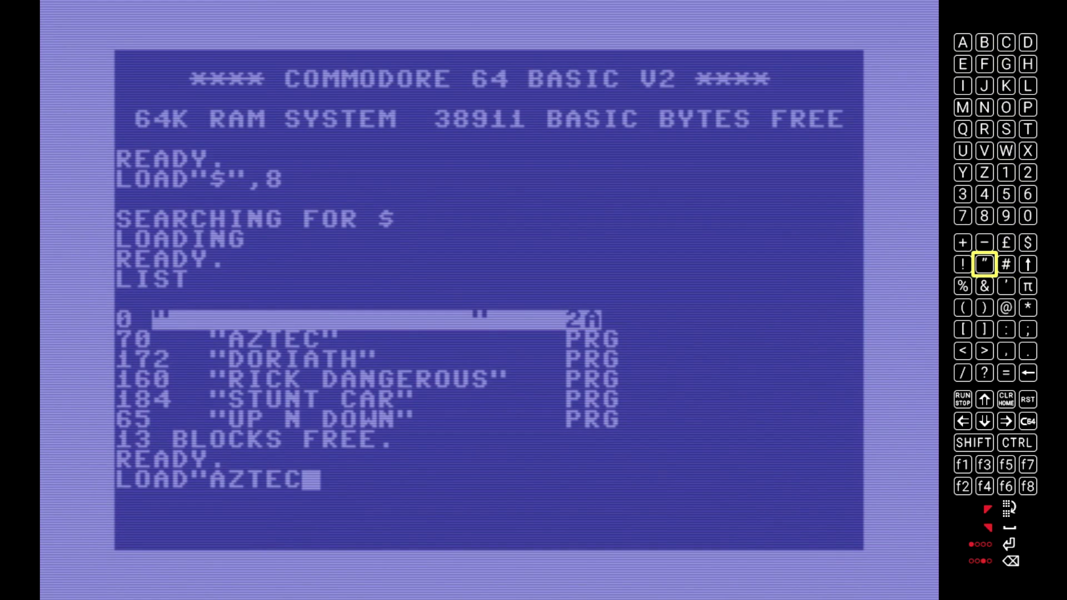
{"action": "type", "text": "\""}
{"action": "key", "text": "Down"}
{"action": "key", "text": "Down"}
{"action": "key", "text": "Down"}
{"action": "key", "text": "Down"}
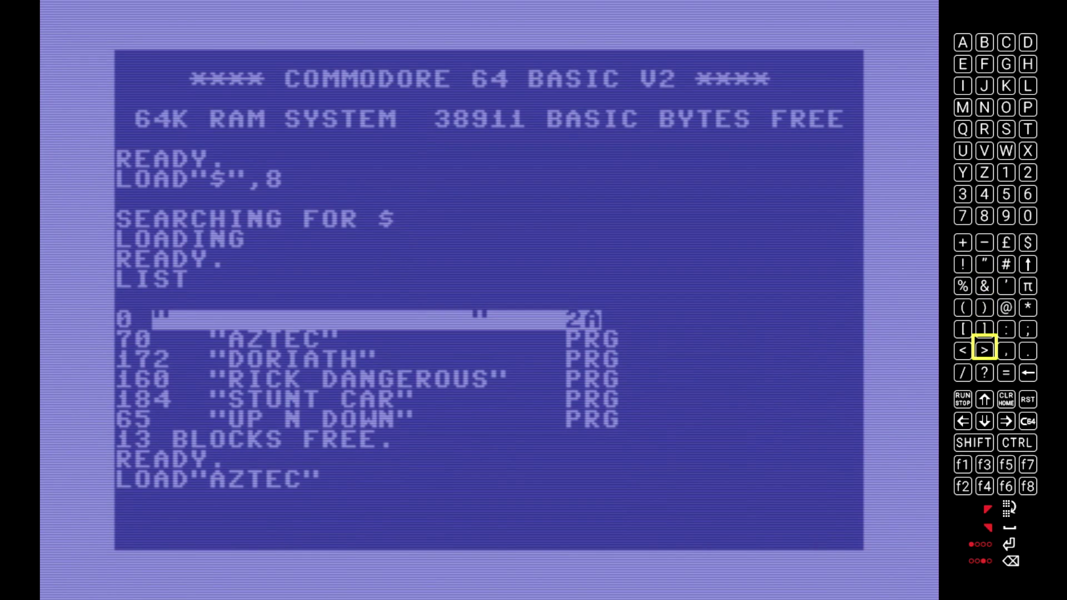
{"action": "key", "text": "Right"}
{"action": "type", "text": ","}
{"action": "key", "text": "Up"}
{"action": "key", "text": "Up"}
{"action": "key", "text": "Up"}
{"action": "key", "text": "Up"}
{"action": "key", "text": "Up"}
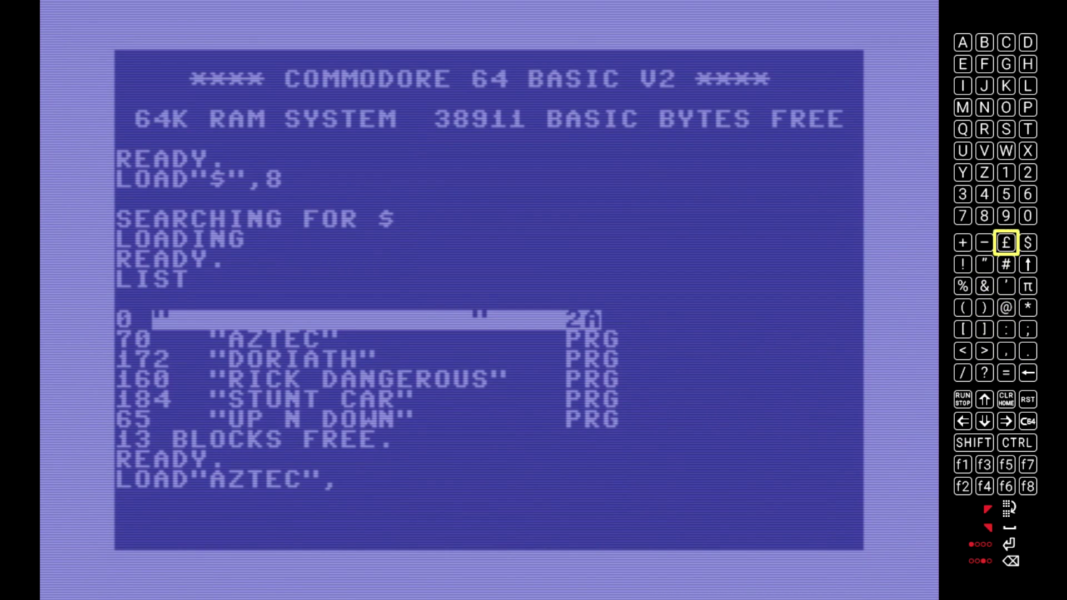
{"action": "key", "text": "Up"}
{"action": "key", "text": "Left"}
{"action": "type", "text": "8"}
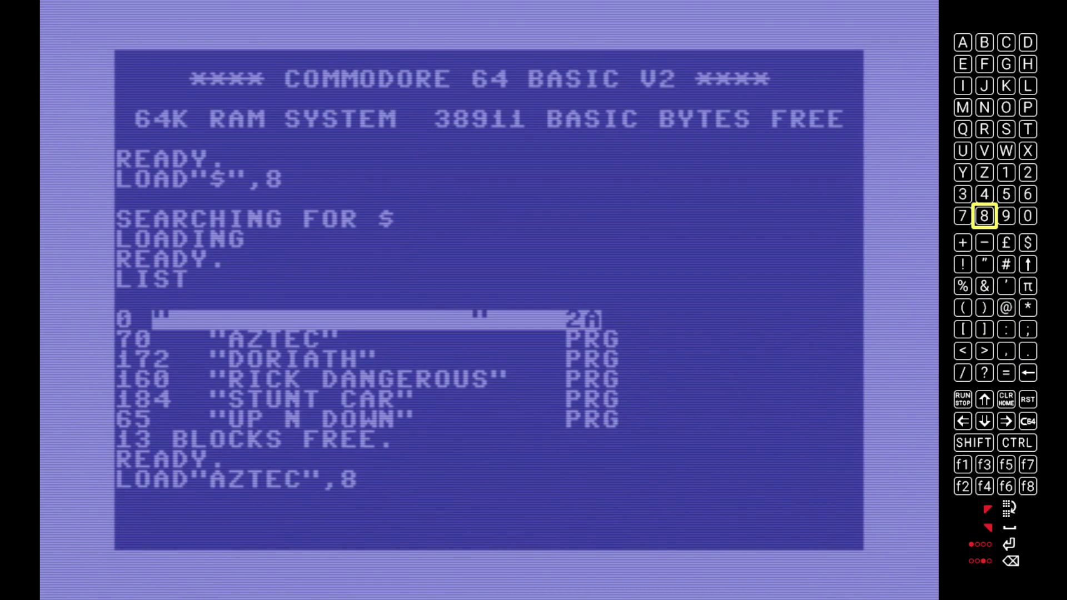
{"action": "key", "text": "Return"}
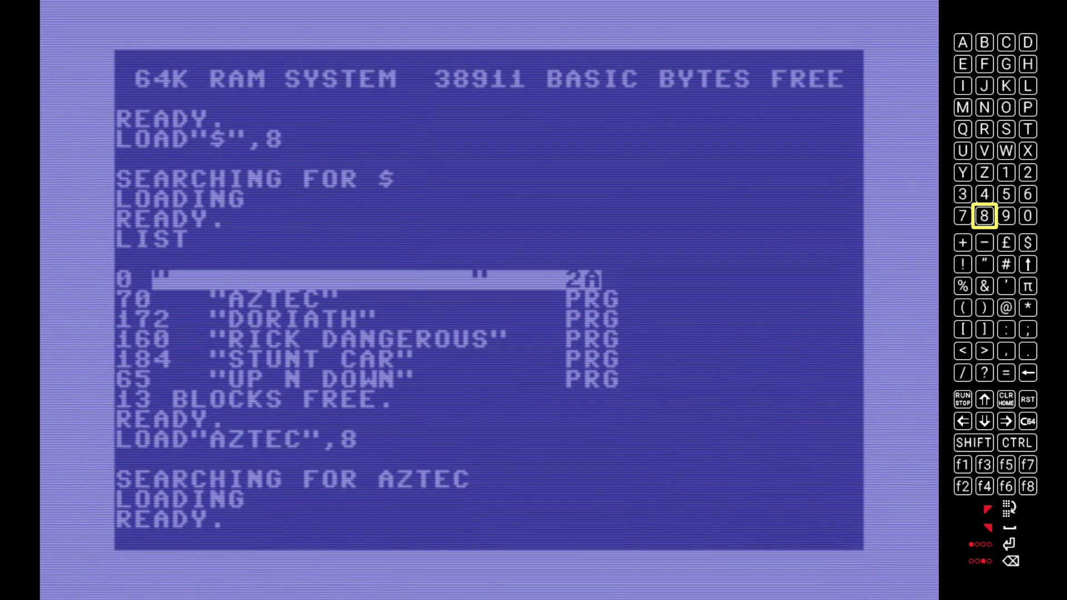
- Wait for AZTEC to finish loading until READY appears
{"action": "key", "text": "Up"}
{"action": "key", "text": "Up"}
{"action": "key", "text": "Up"}
{"action": "key", "text": "Up"}
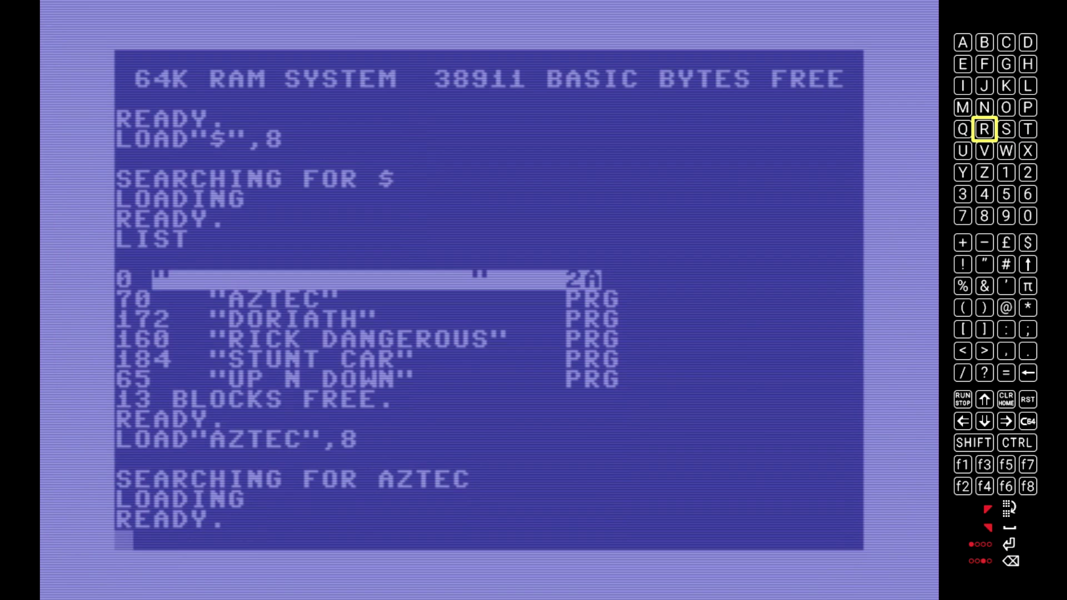
- Enter RUN to launch AZTEC, showing the Aztec Challenge+++ crack intro
{"action": "key", "text": "Return"}
{"action": "key", "text": "Up"}
{"action": "key", "text": "Up"}
{"action": "key", "text": "Up"}
{"action": "key", "text": "Down"}
{"action": "key", "text": "Down"}
{"action": "key", "text": "Down"}
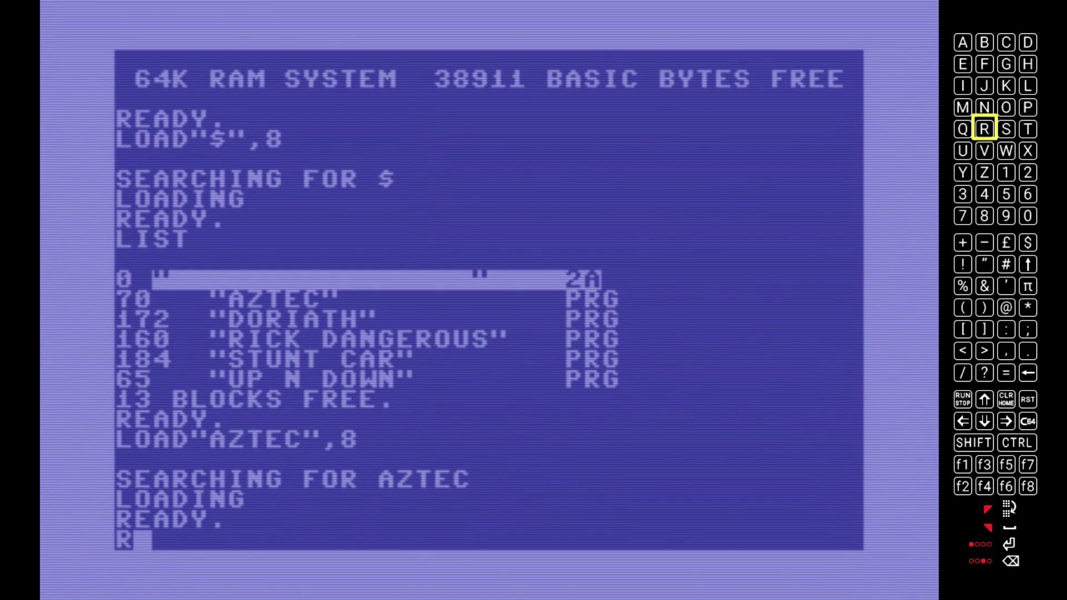
{"action": "key", "text": "Left"}
{"action": "key", "text": "Down"}
{"action": "key", "text": "Return"}
{"action": "key", "text": "Up"}
{"action": "key", "text": "Up"}
{"action": "key", "text": "Right"}
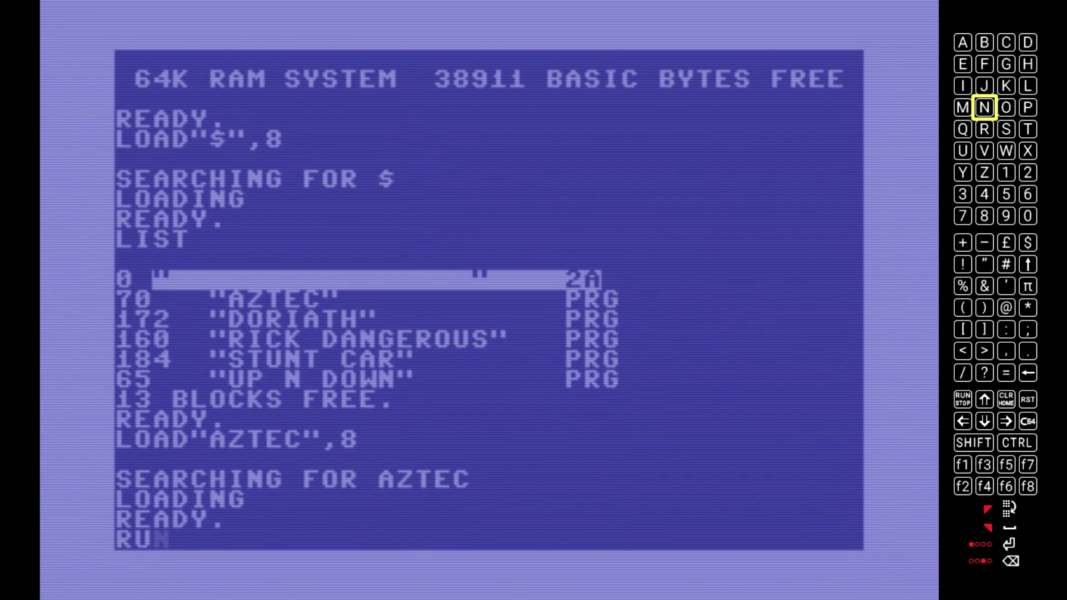
{"action": "key", "text": "Return"}
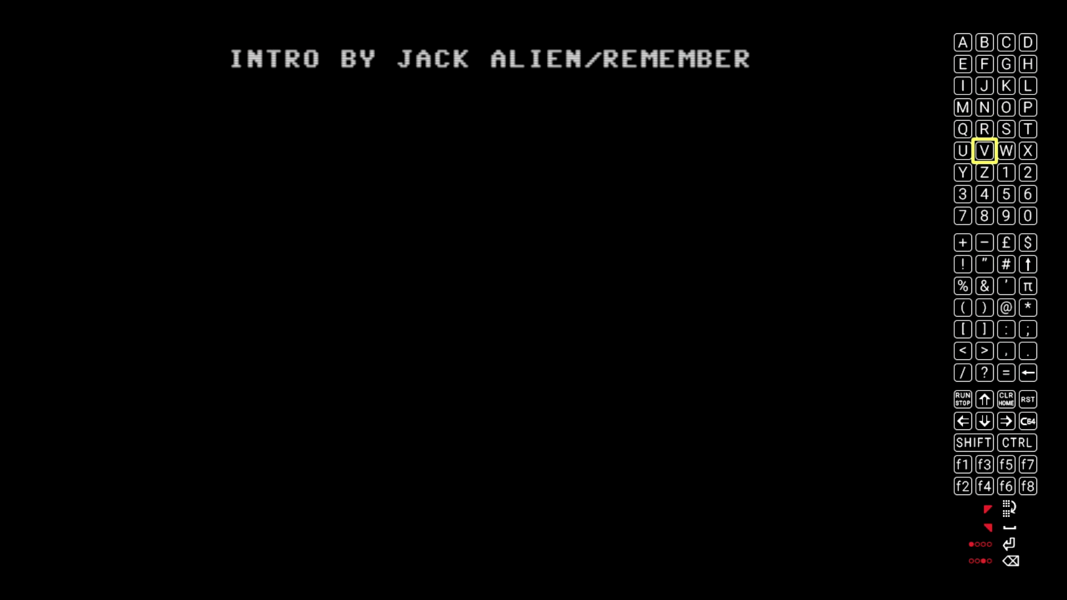
- Bring up the virtual keyboard from the in-game options bar
{"action": "key", "text": "Escape"}
{"action": "key", "text": "Return"}
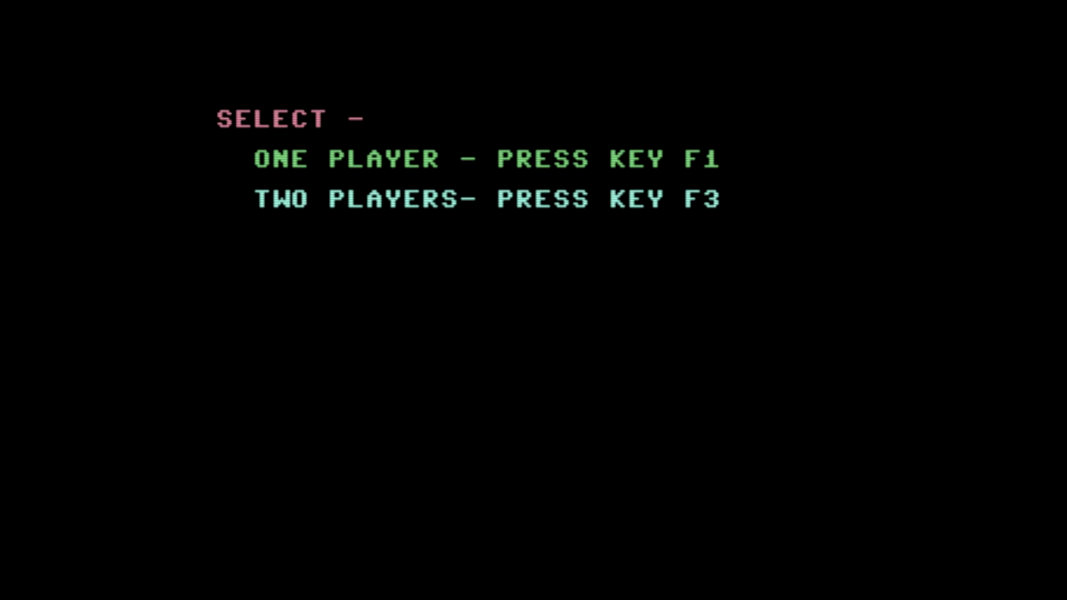
{"action": "key", "text": "Escape"}
{"action": "key", "text": "Return"}
{"action": "key", "text": "Down"}
{"action": "key", "text": "Down"}
{"action": "key", "text": "Down"}
{"action": "key", "text": "Left"}
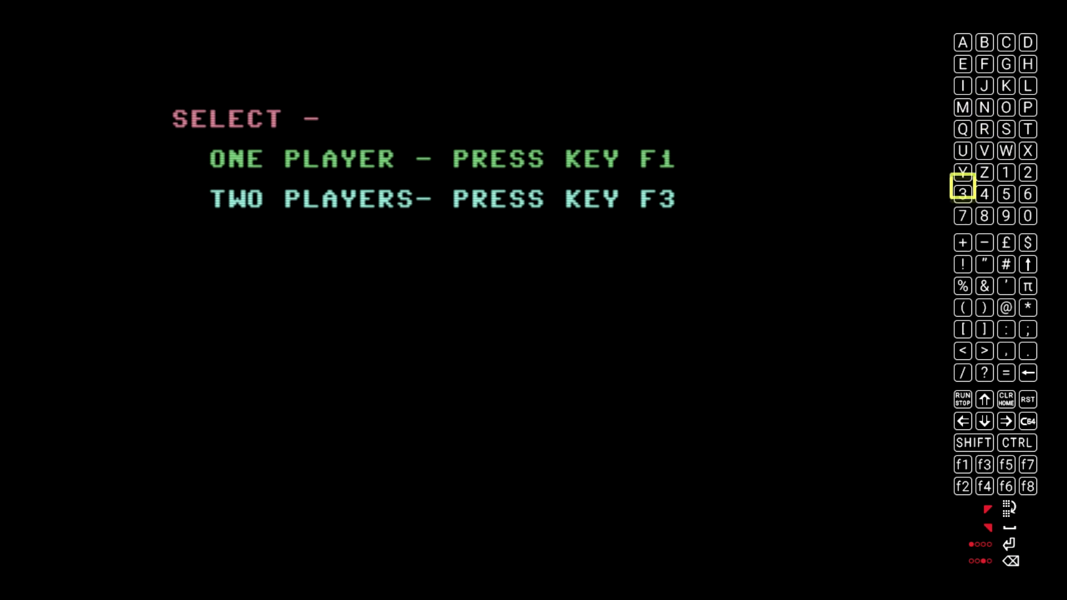
{"action": "key", "text": "Down"}
{"action": "key", "text": "Down"}
{"action": "key", "text": "Down"}
{"action": "key", "text": "Down"}
{"action": "key", "text": "Down"}
{"action": "key", "text": "Down"}
{"action": "key", "text": "Down"}
{"action": "key", "text": "Down"}
{"action": "key", "text": "Down"}
{"action": "key", "text": "Down"}
{"action": "key", "text": "Down"}
{"action": "key", "text": "Down"}
{"action": "key", "text": "Down"}
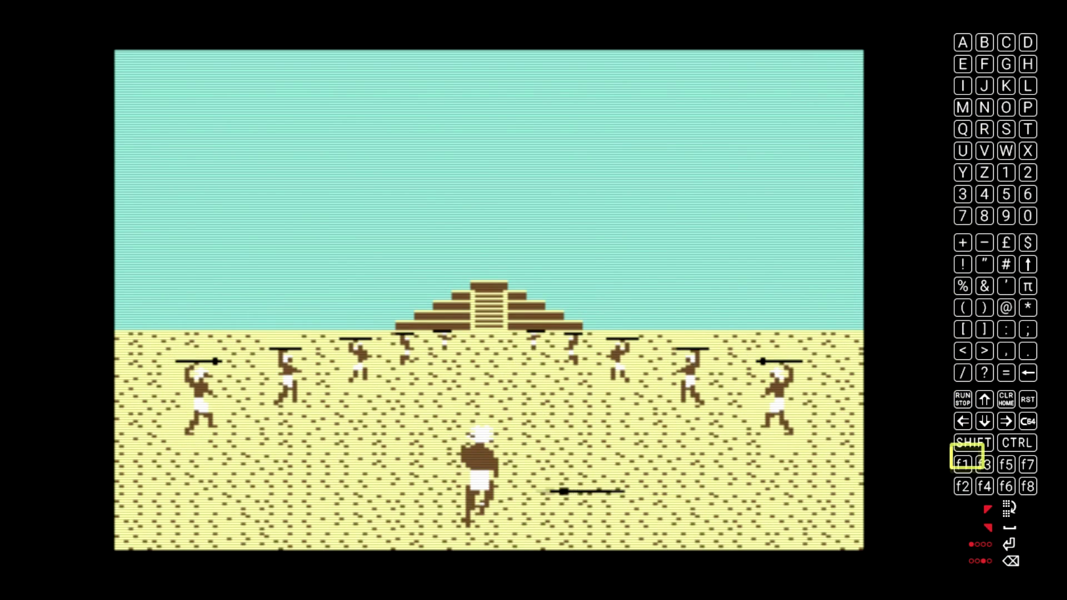
- Choose a one-player game with f1 and start The Gauntlet run toward the temple
{"action": "key", "text": "Return"}
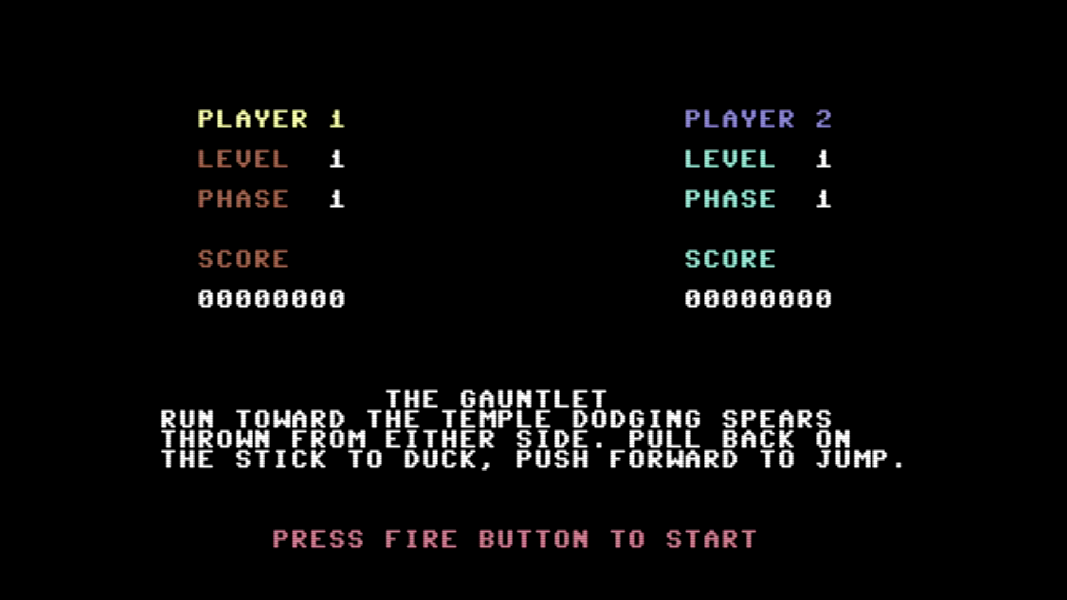
{"action": "key", "text": "space"}
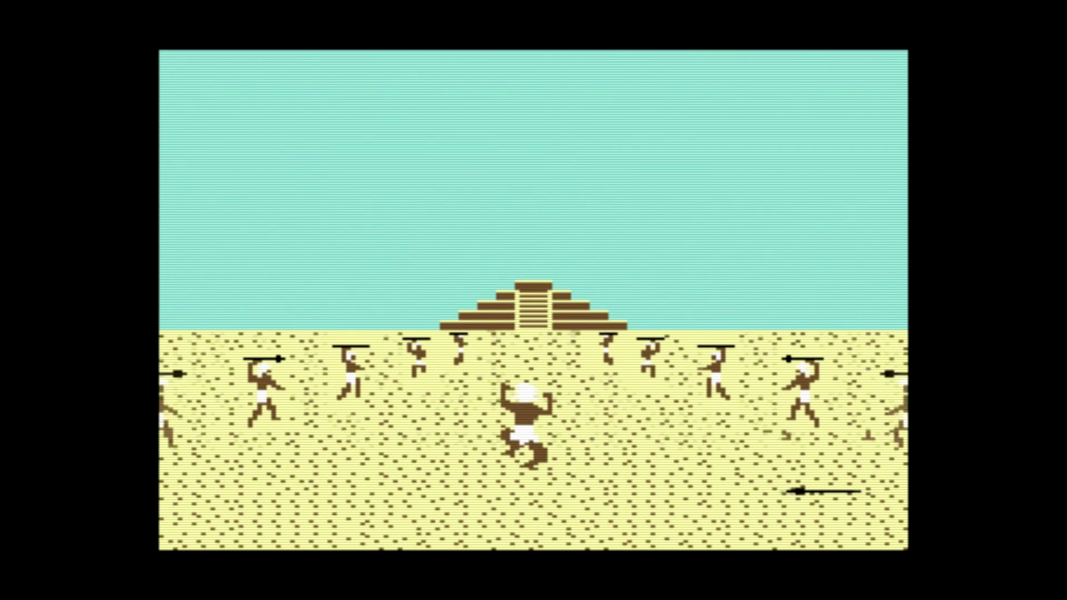
{"action": "key", "text": "Right"}
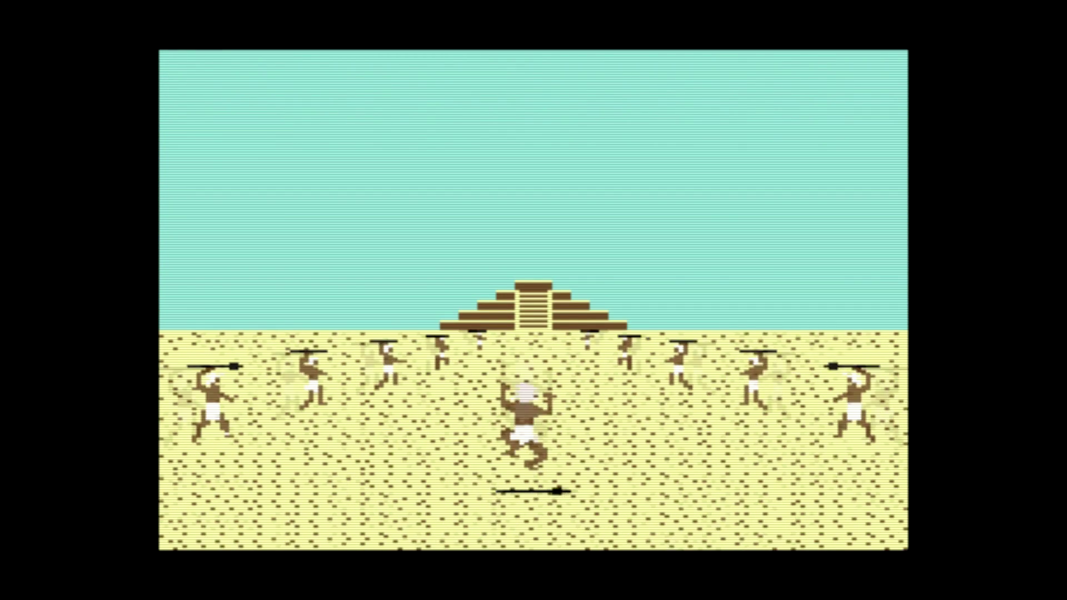